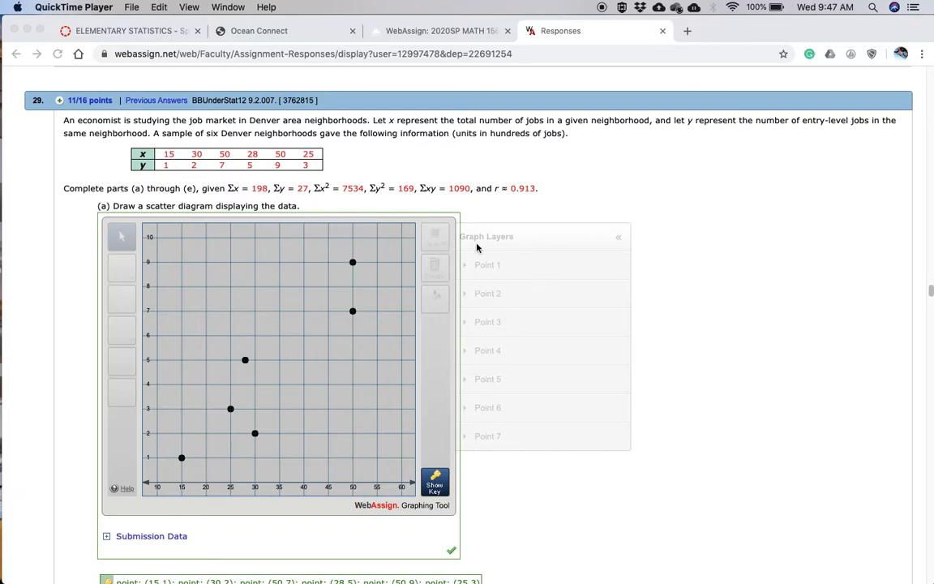
Read through question 29 on the WebAssign page, from its data table to the least-squares line graphs in part (d)
scroll(477, 248, down, 1)
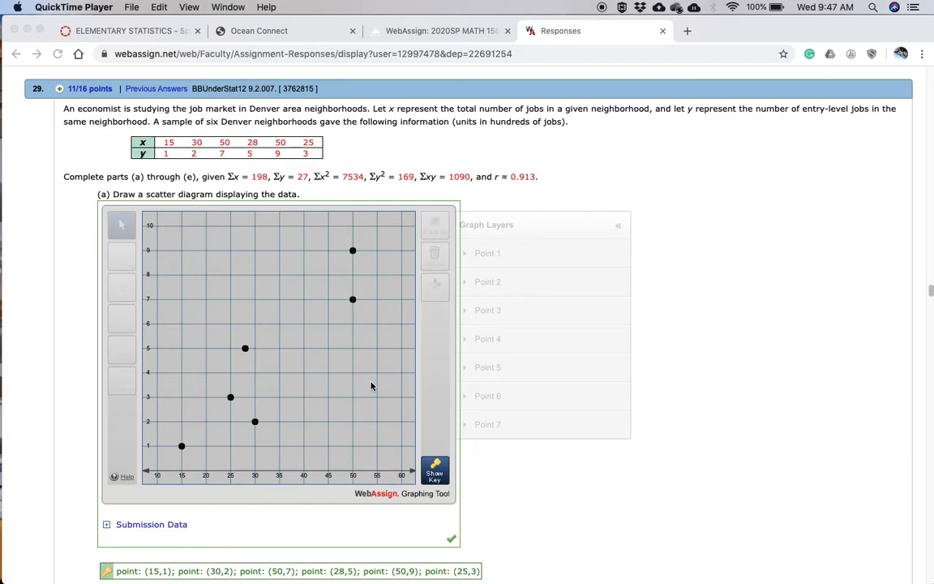
scroll(371, 386, down, 6)
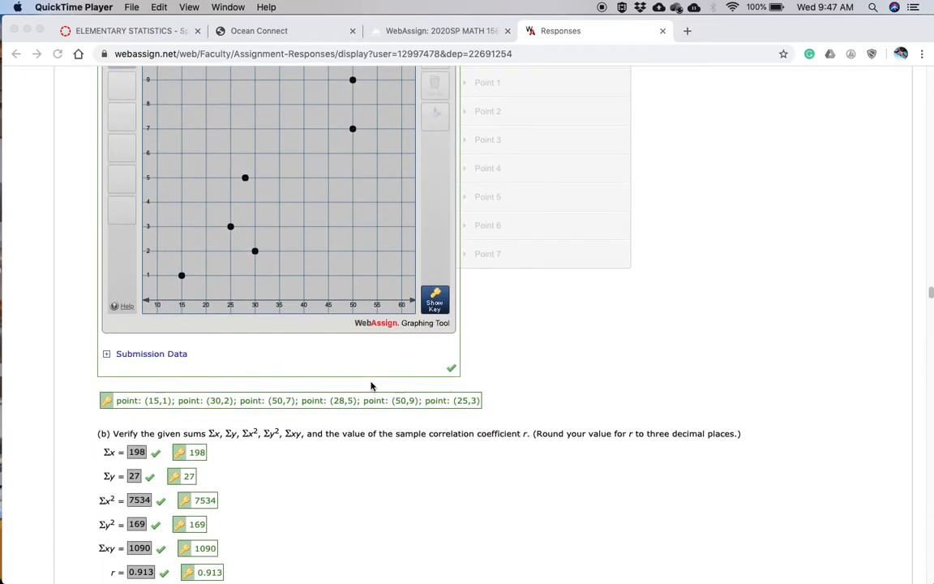
scroll(372, 386, down, 3)
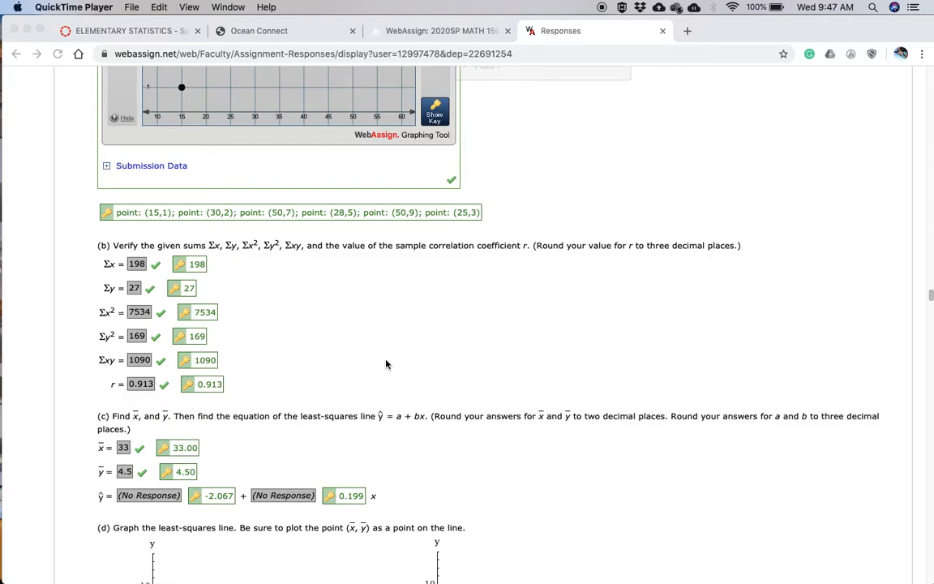
scroll(386, 364, down, 3)
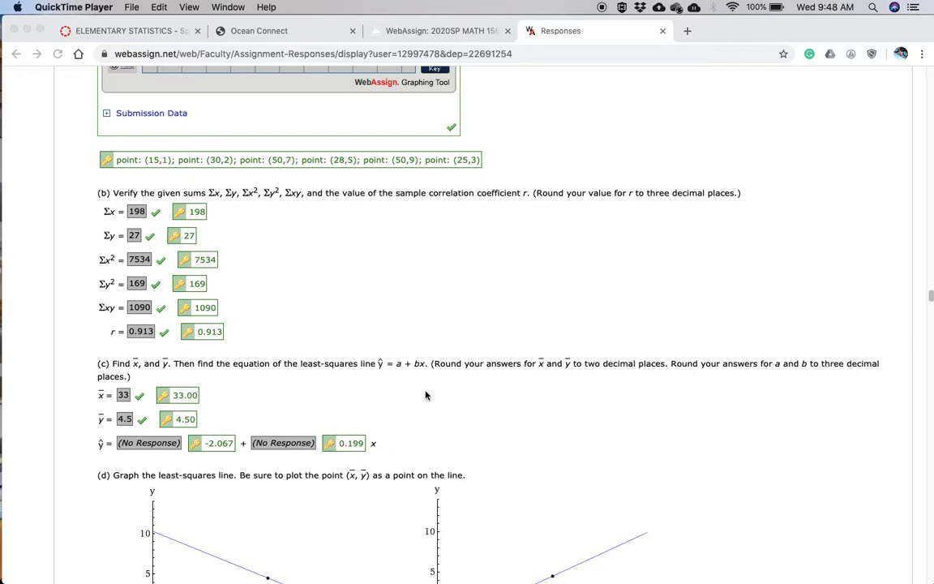
scroll(430, 486, up, 2)
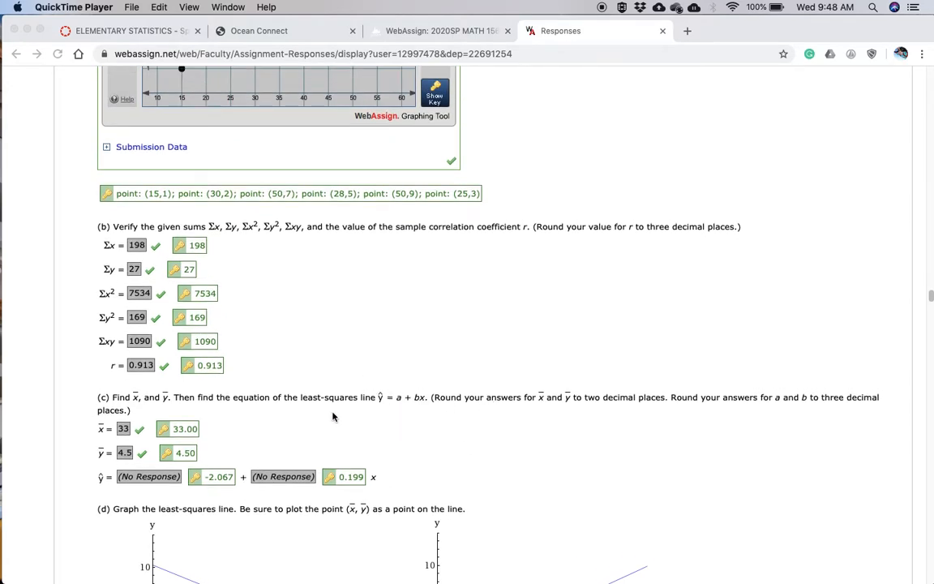
scroll(382, 406, down, 2)
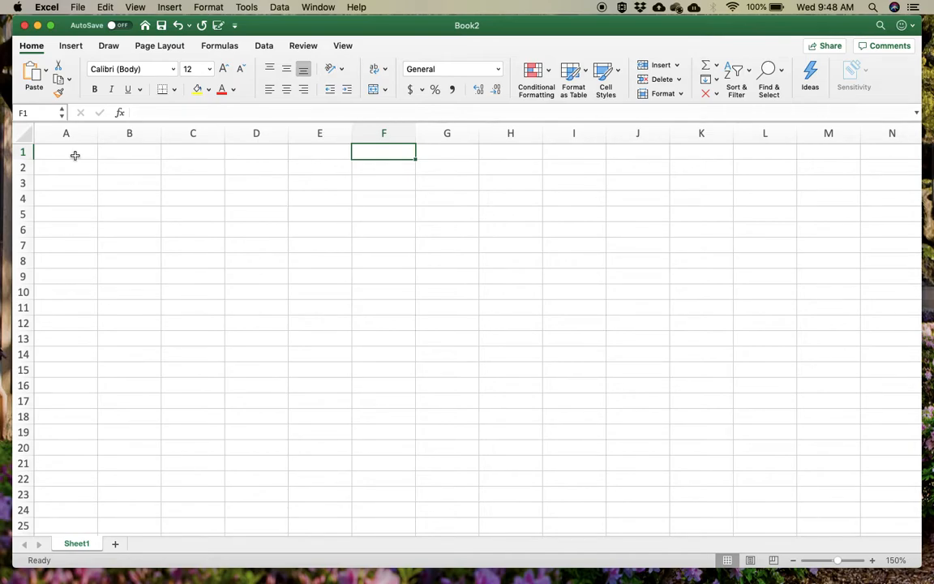
key(ctrl+Left)
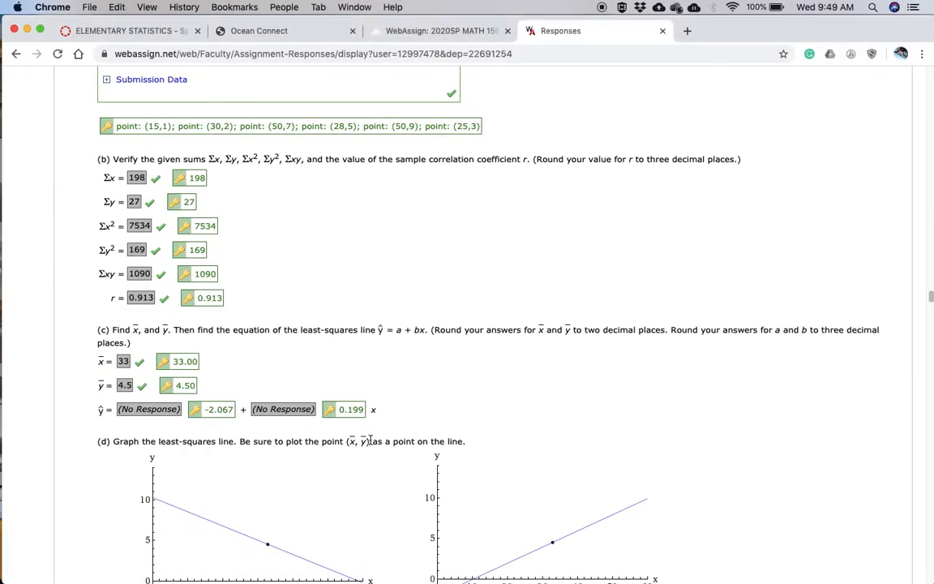
scroll(435, 393, up, 10)
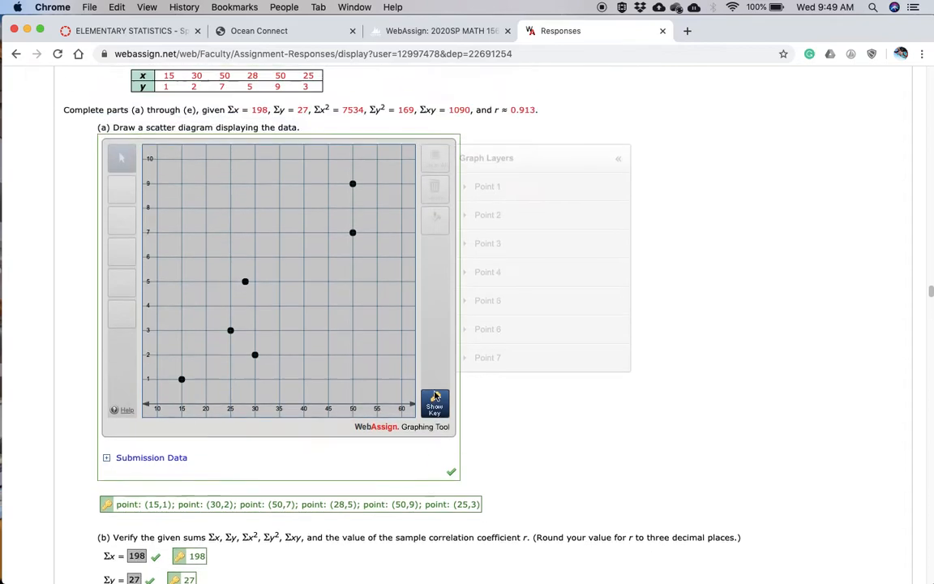
scroll(436, 395, up, 3)
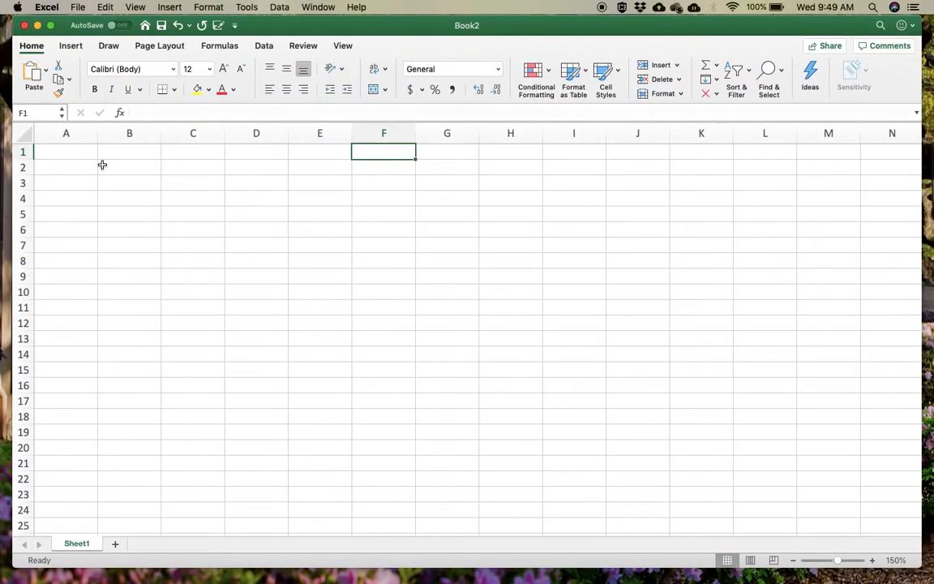
In the blank Excel workbook, enter the column headers X in A1 and Y in B1
click(71, 162)
click(70, 155)
text(X)
key(Tab)
text(Y)
click(73, 177)
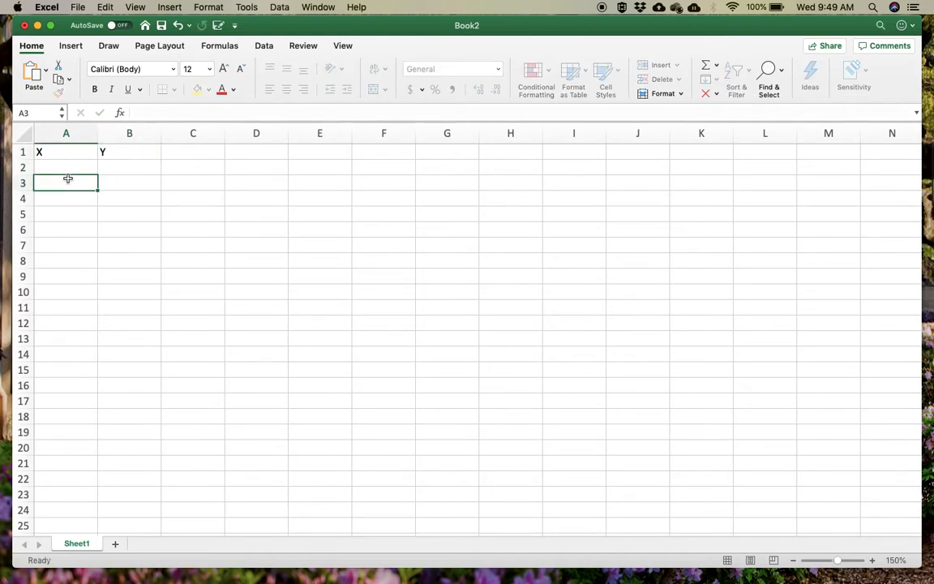
Enter the first three x values from question 29, 15, 30 and 50, in cells A2 to A4
click(76, 168)
key(ctrl+Left)
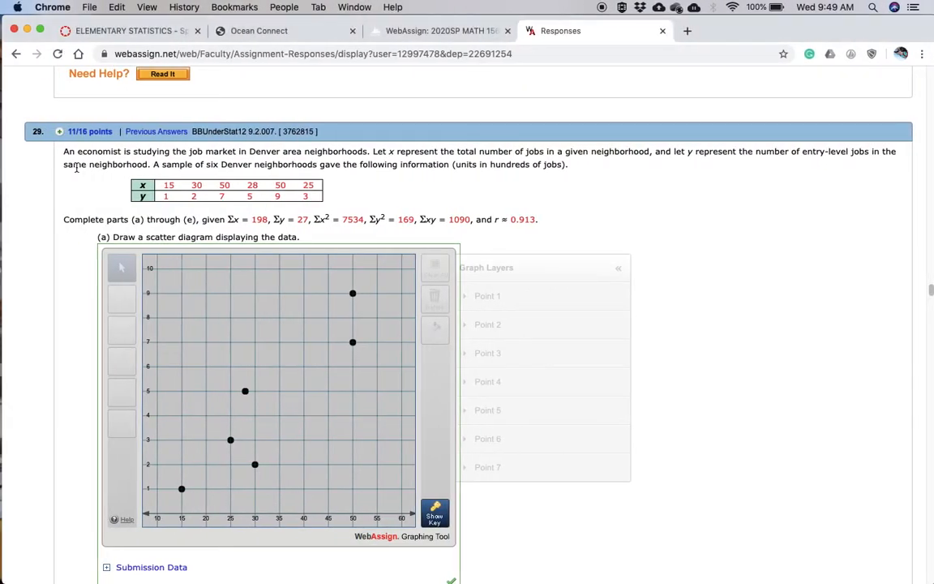
key(ctrl+Right)
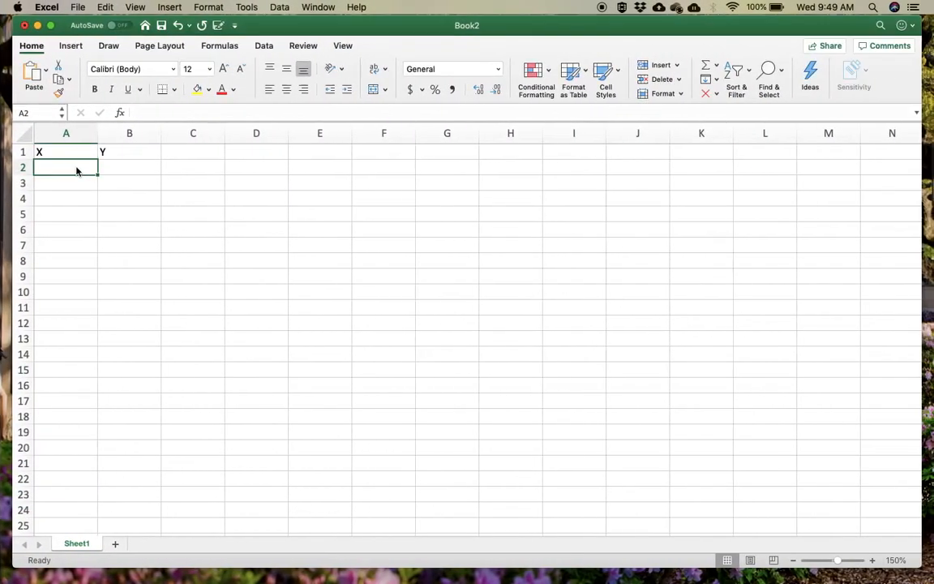
text(15)
key(Return)
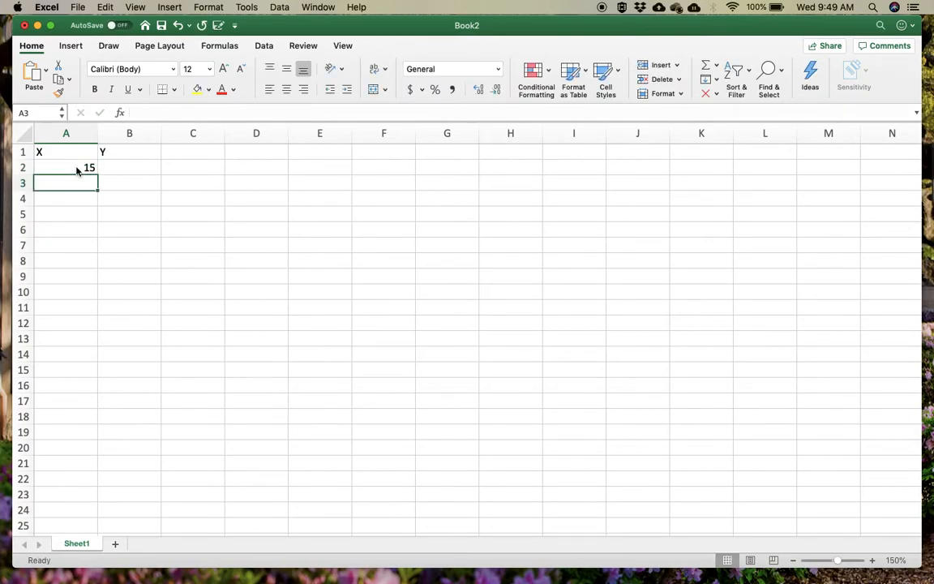
text(30)
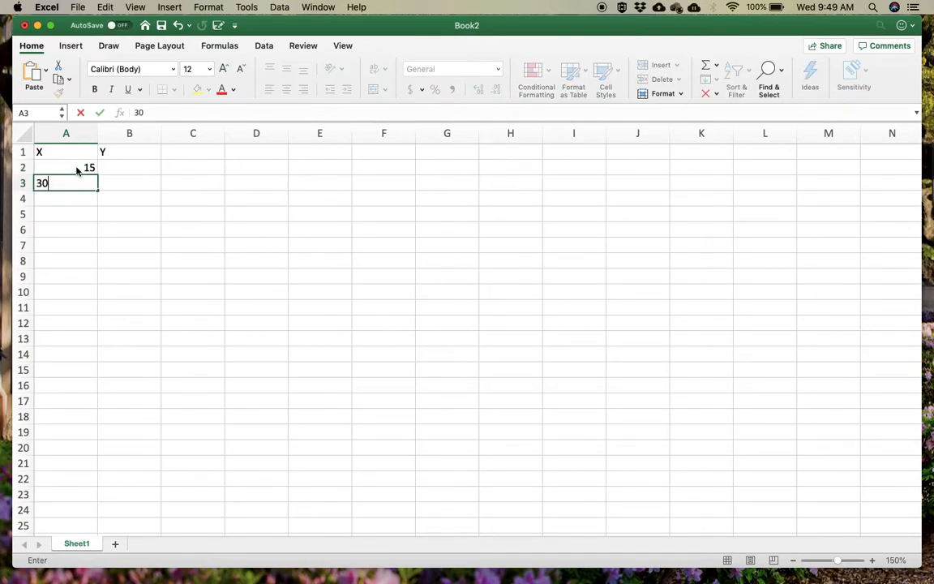
key(Return)
text(50)
key(Return)
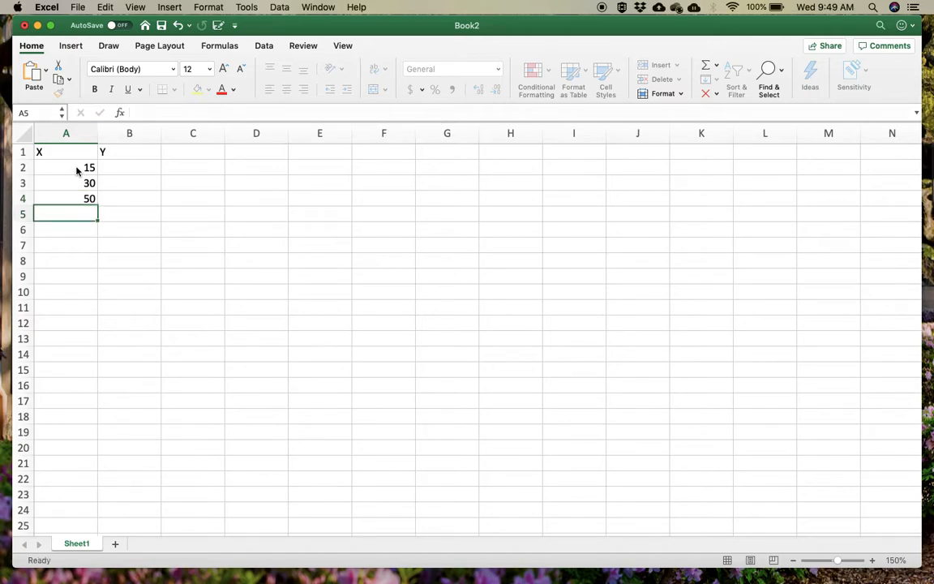
Switch to the browser, close the WolframAlpha window and narrow the WebAssign window to about half the screen
key(ctrl+Left)
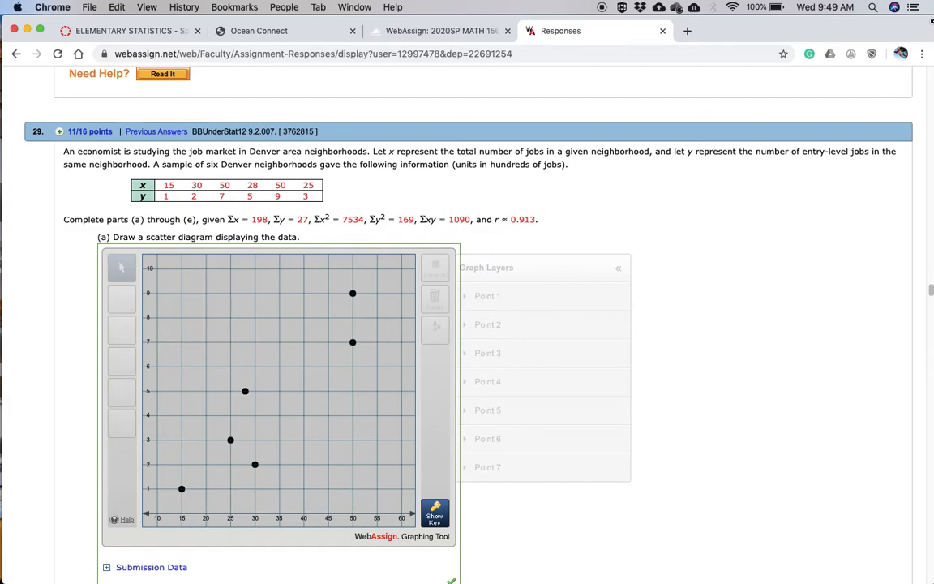
drag(836, 18, 567, 20)
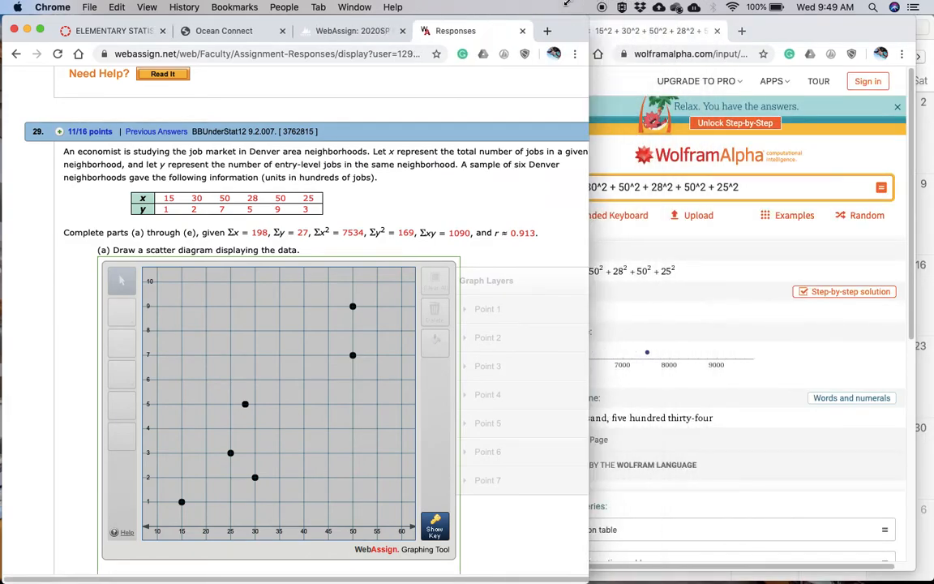
click(549, 50)
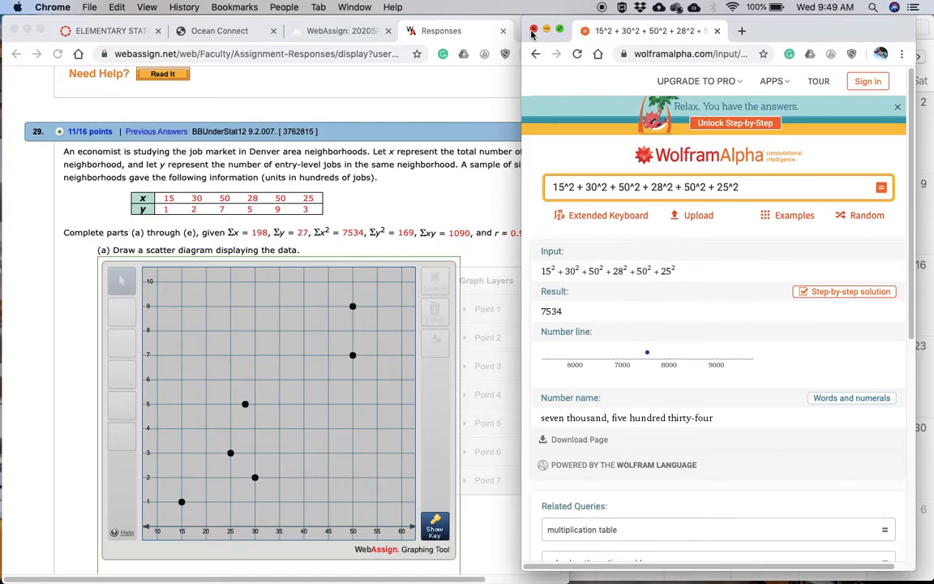
click(533, 29)
drag(572, 25, 459, 25)
Narrow the Excel window and arrange it side by side with the WebAssign window, keeping the question's data table visible
key(ctrl+Right)
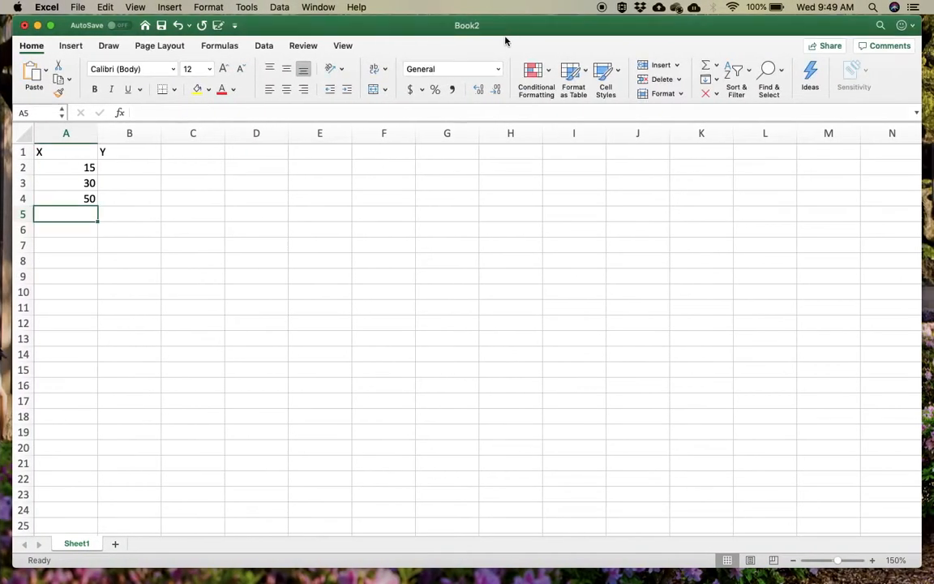
drag(922, 25, 406, 8)
drag(317, 29, 849, 7)
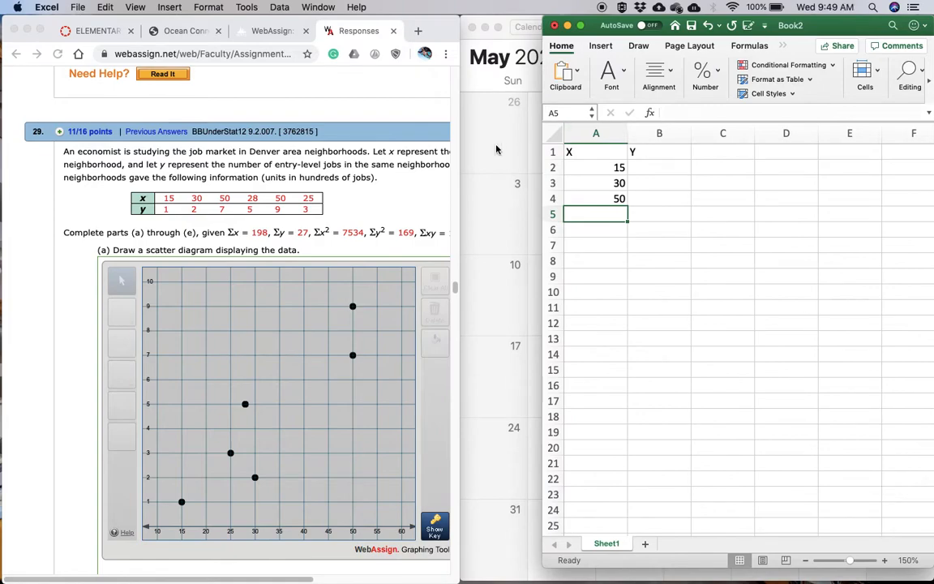
click(439, 120)
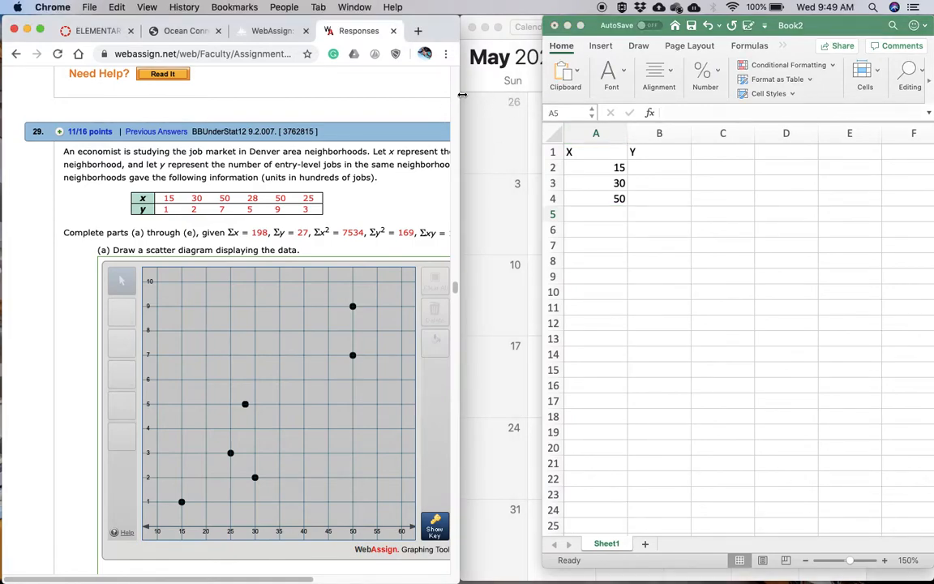
drag(460, 93, 517, 89)
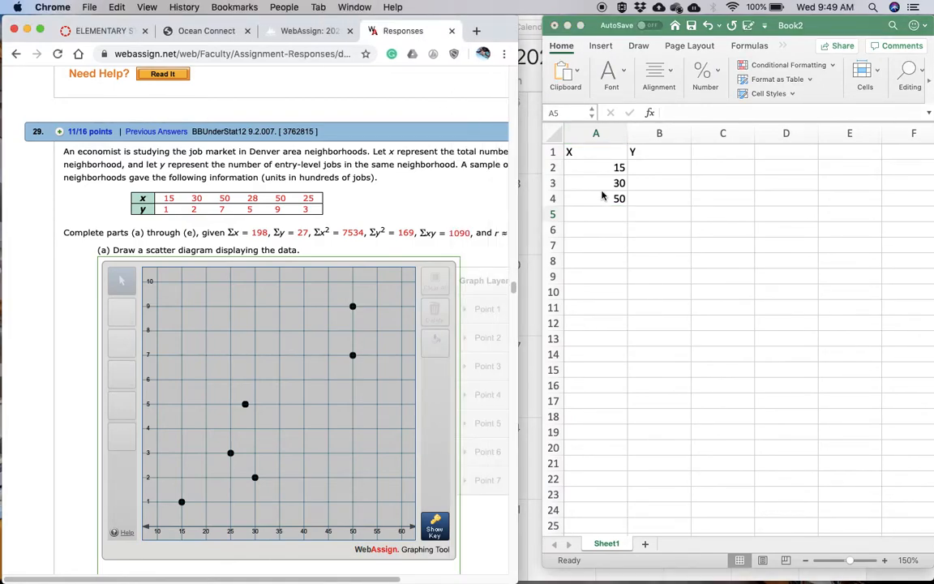
click(599, 221)
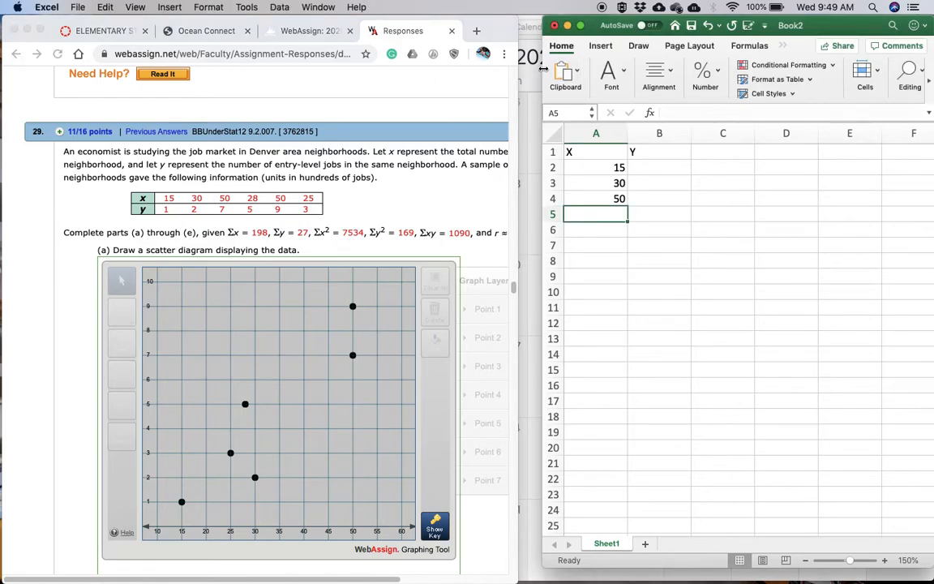
drag(543, 69, 521, 69)
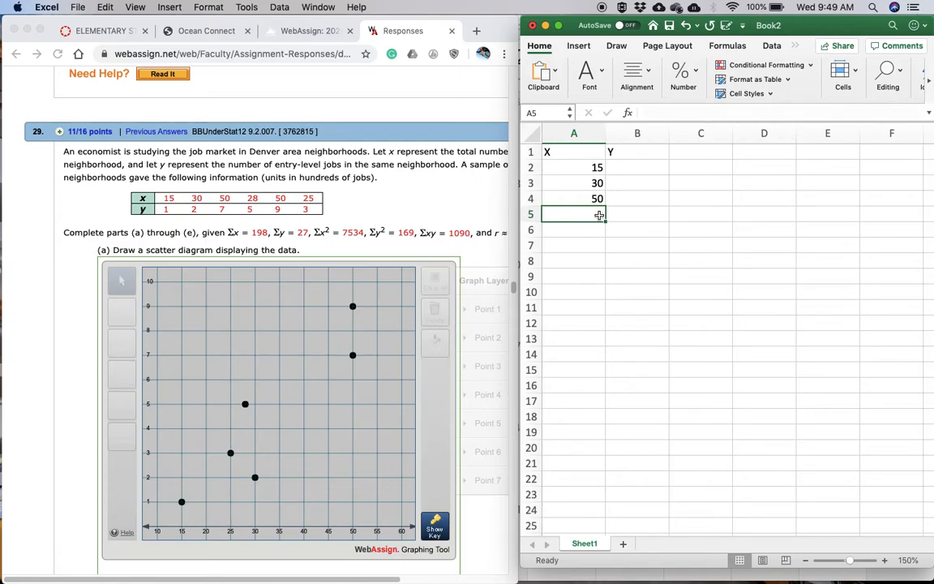
Enter the remaining x values 28, 50 and 25 in cells A5 to A7
text(28)
key(Return)
text(50)
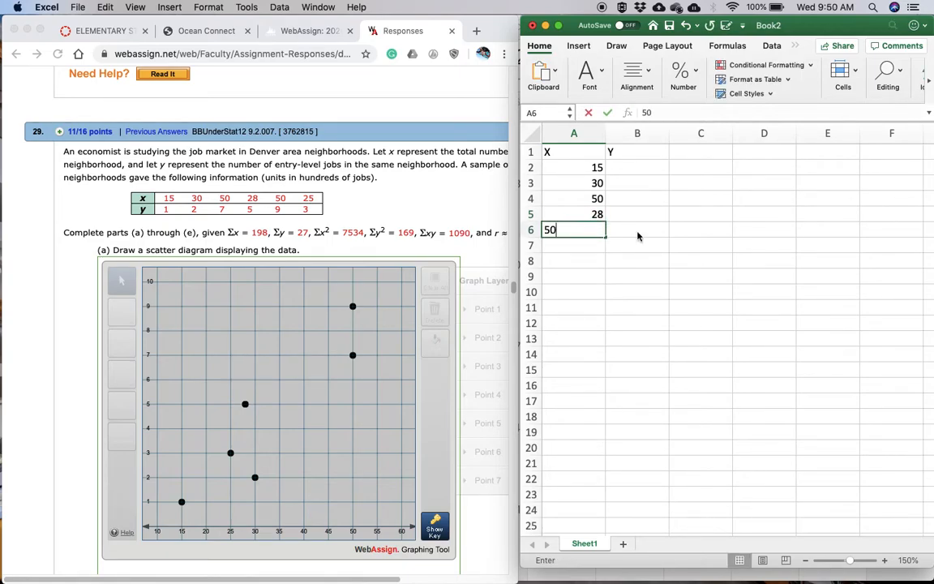
key(Return)
text(25)
key(Return)
Enter the y values 1, 2, 7, 5, 9 and 3 in cells B2 to B7
key(Right)
key(Up)
key(Up)
key(Up)
key(Up)
key(Up)
key(Up)
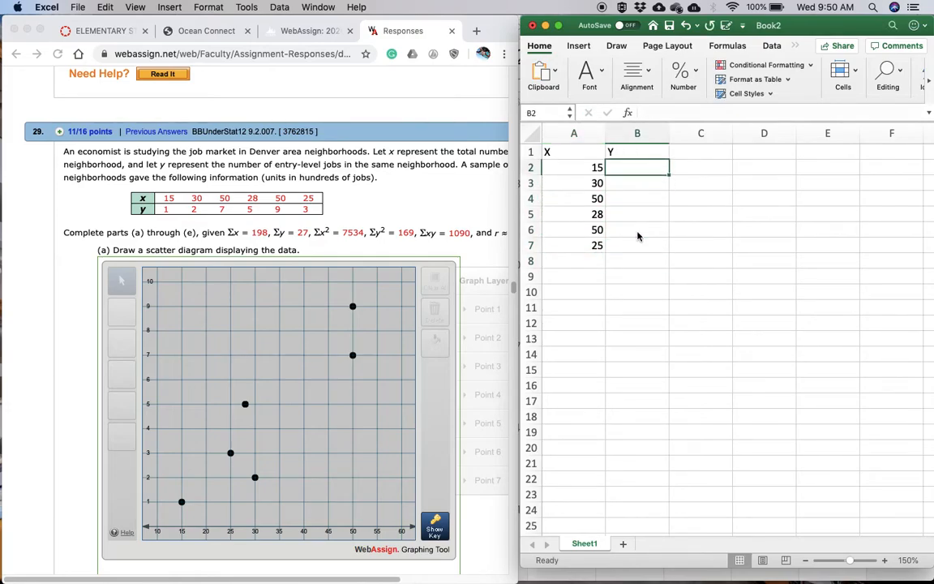
text(1)
key(Return)
text(2)
key(Return)
text(7)
key(Return)
text(5)
key(Return)
text(9)
key(Return)
text(3)
key(Return)
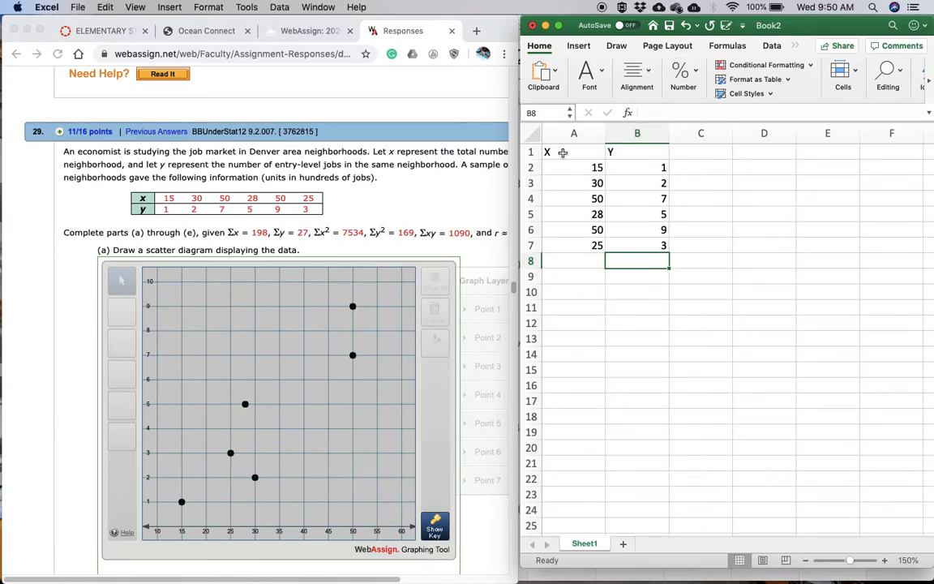
Insert a markers-only scatter chart of A1:B7 and place it directly below the data table
drag(562, 153, 639, 241)
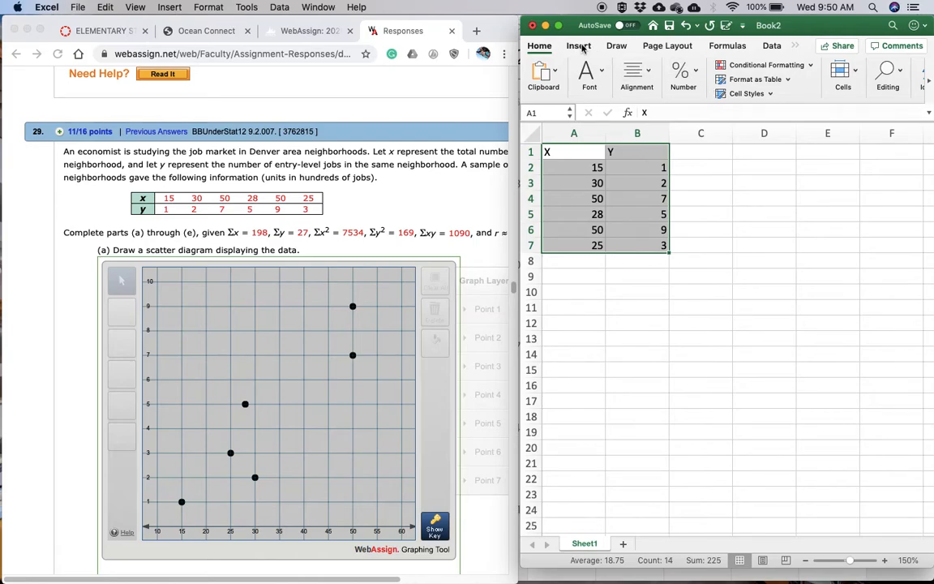
drag(521, 52, 354, 52)
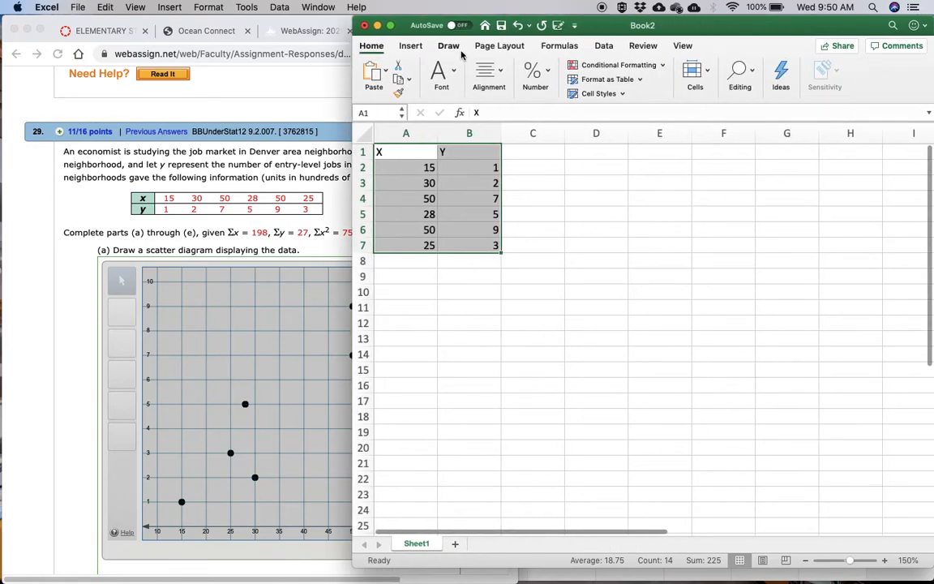
click(411, 46)
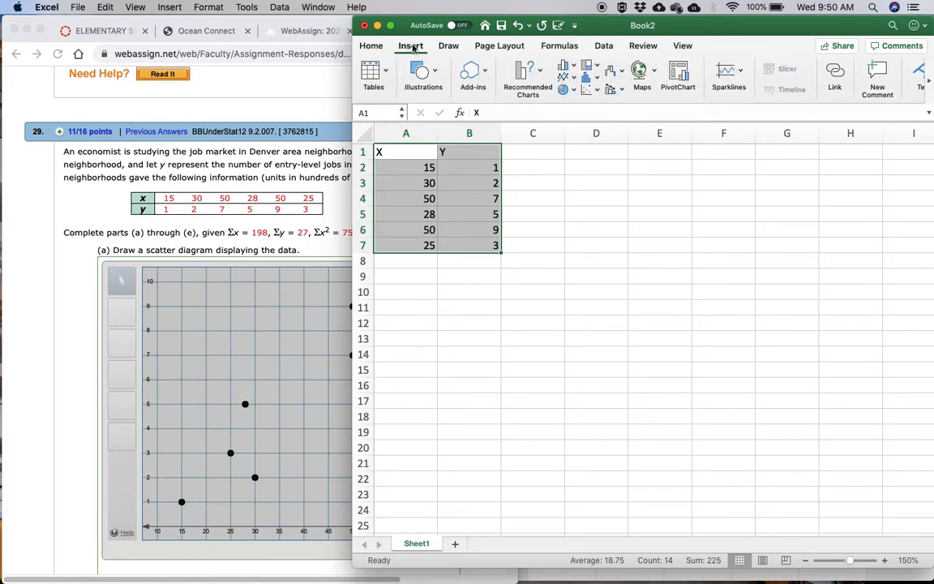
click(595, 91)
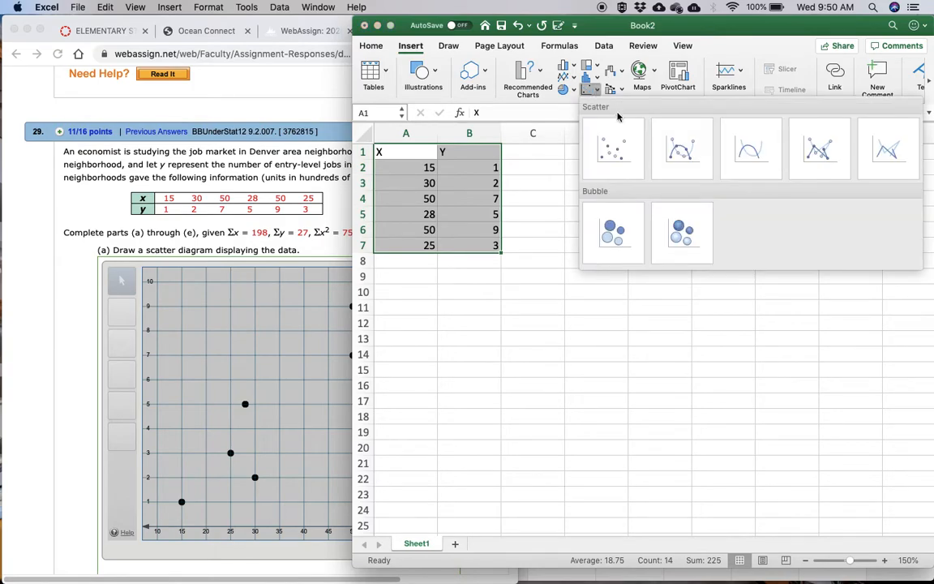
click(625, 147)
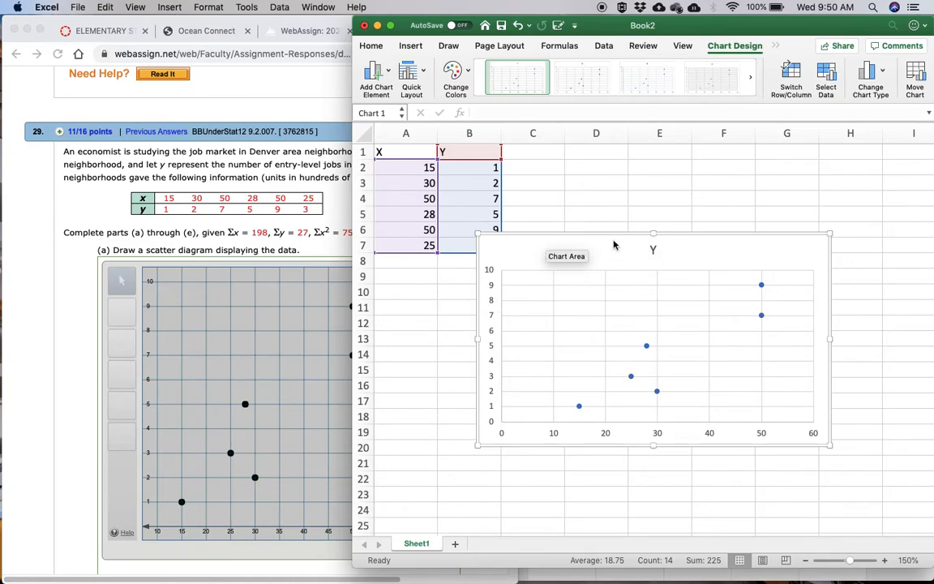
drag(599, 246, 493, 277)
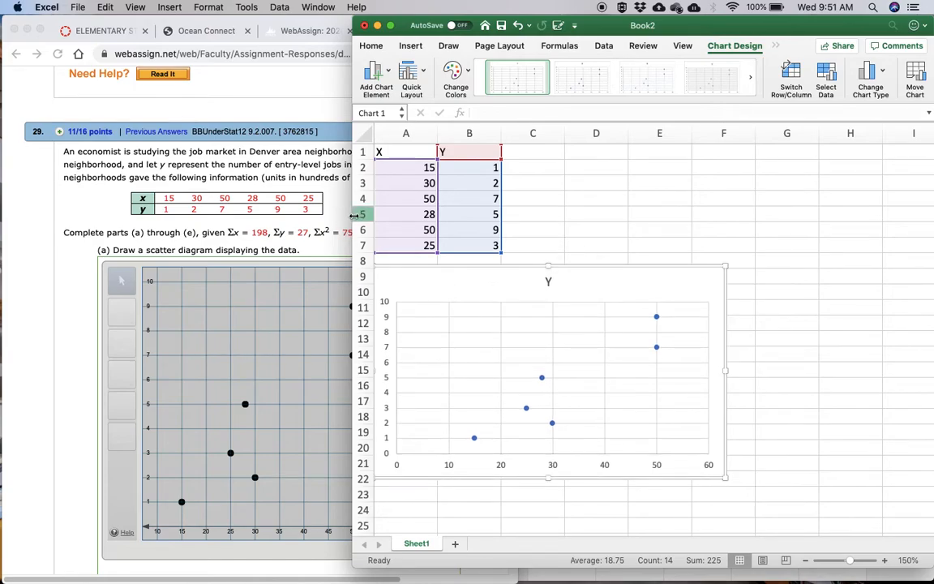
Narrow the Excel window to uncover the WebAssign scatter diagram in part (a) and compare it with the chart
drag(354, 215, 459, 212)
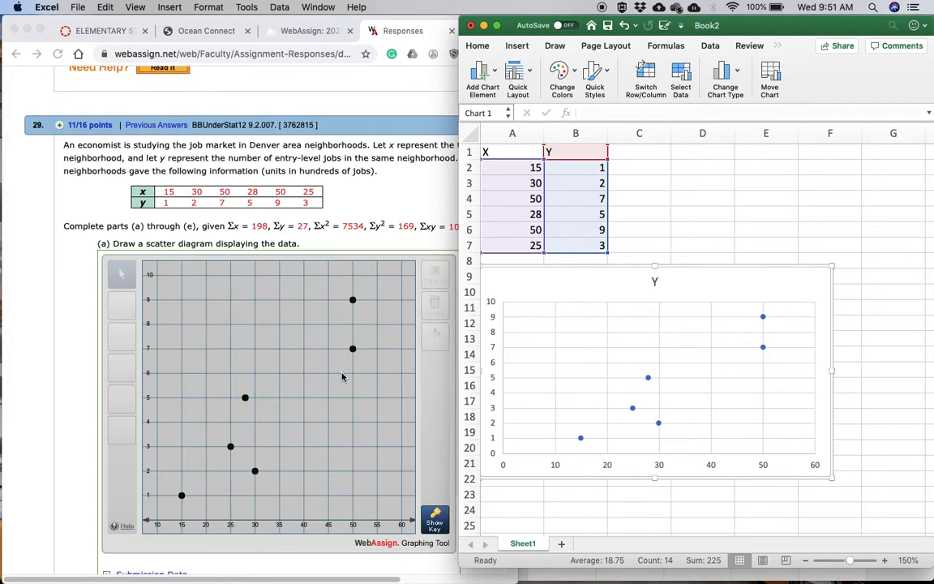
scroll(342, 377, down, 3)
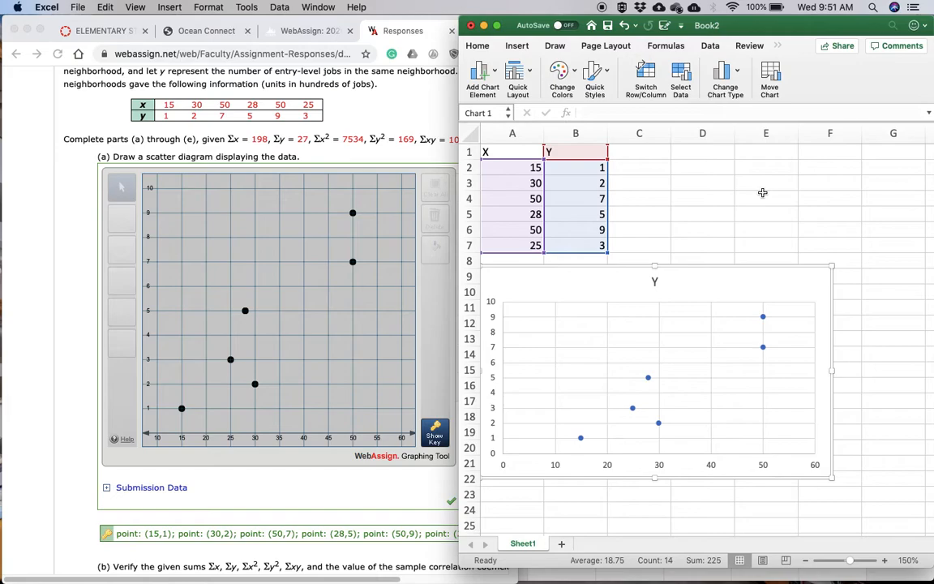
Add a linear trendline to the scatter chart
scroll(410, 255, down, 5)
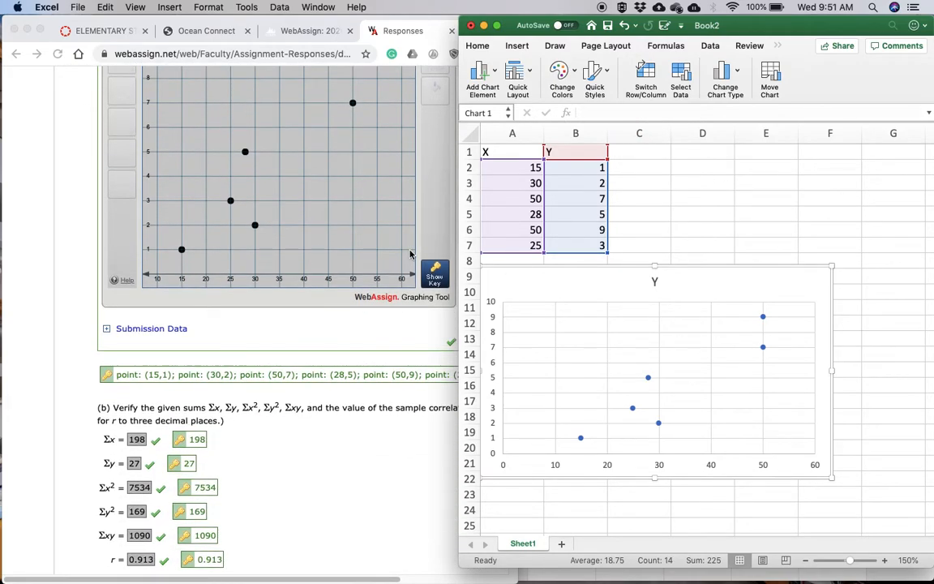
scroll(411, 254, down, 3)
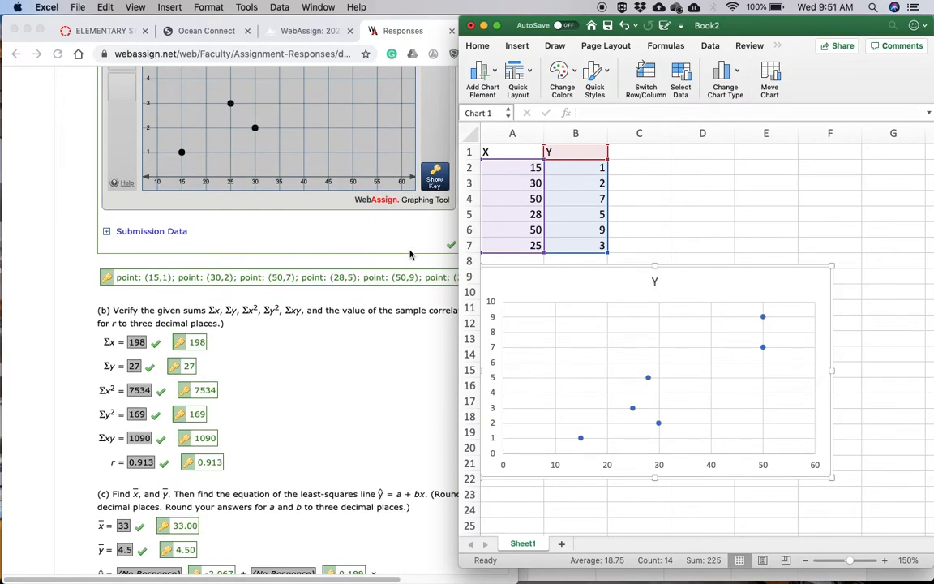
scroll(410, 255, down, 7)
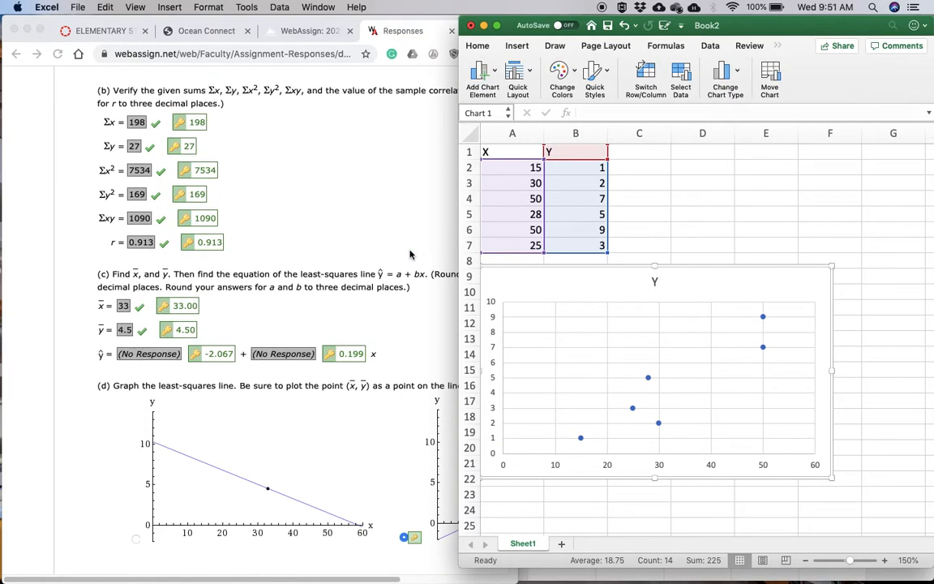
scroll(722, 271, down, 3)
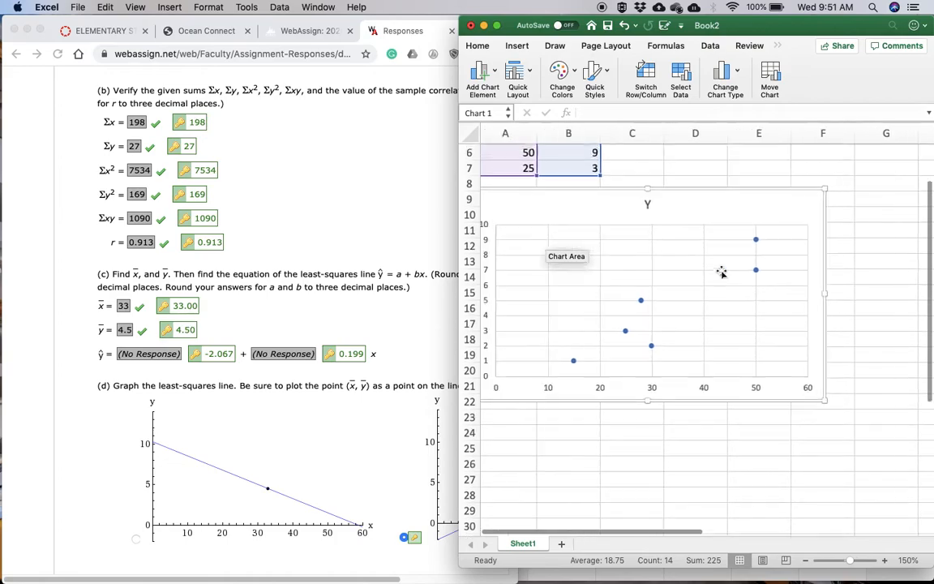
scroll(721, 271, down, 2)
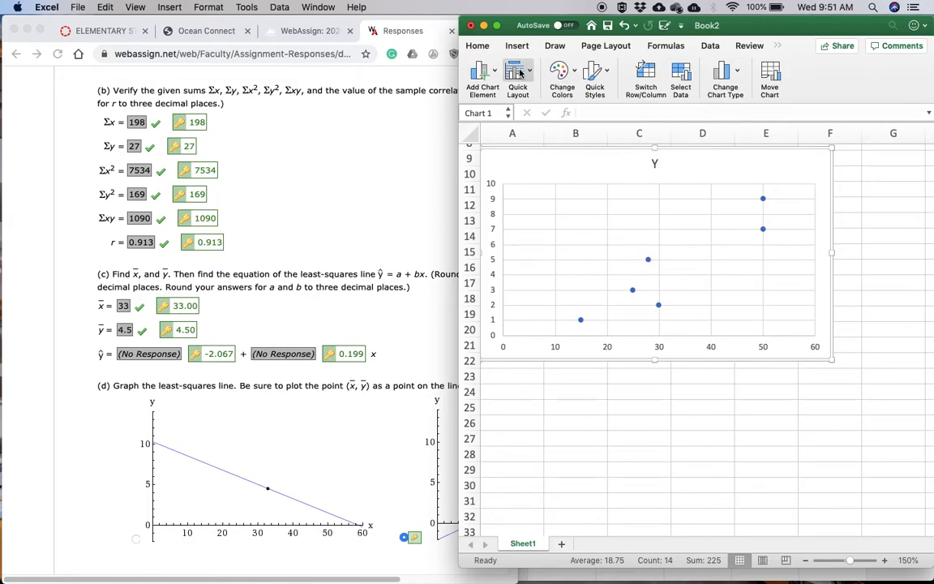
click(494, 71)
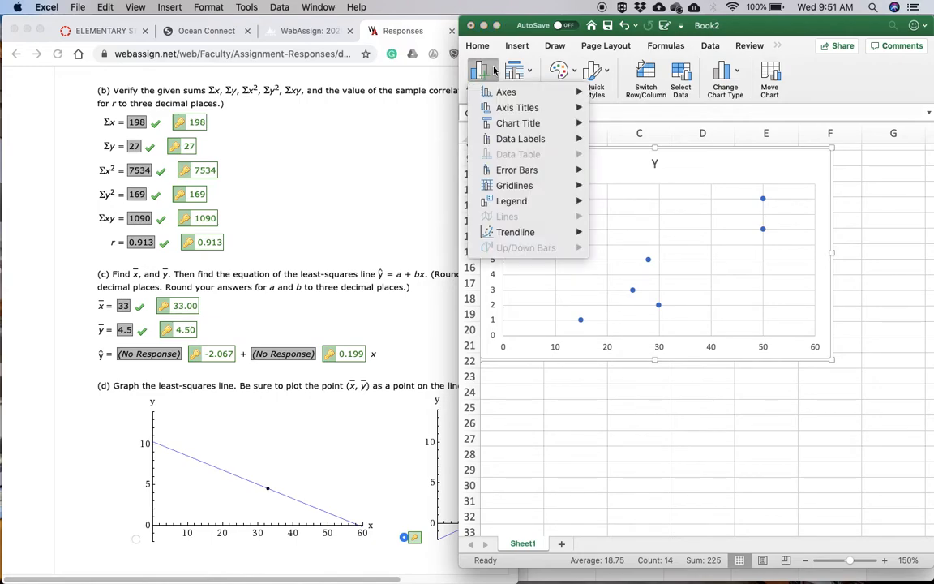
mouse_move(515, 231)
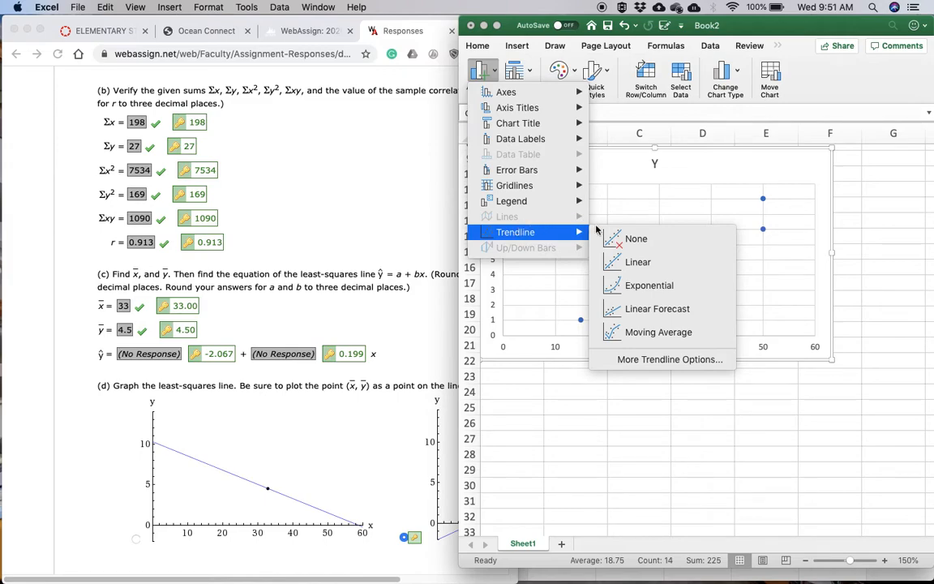
click(637, 263)
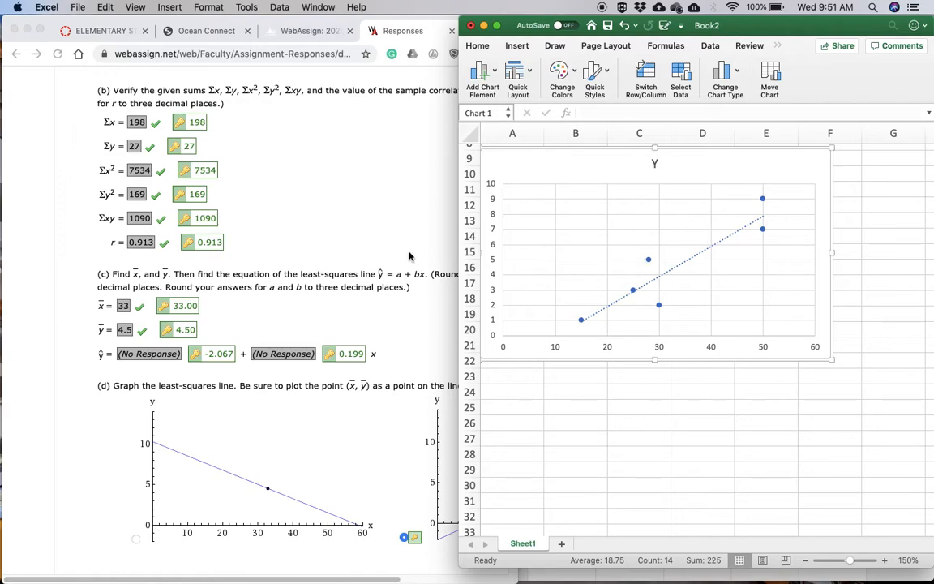
Compare the chart's trendline with the least-squares line graphs in part (d) of the WebAssign question and review the equation in part (c)
scroll(268, 325, down, 3)
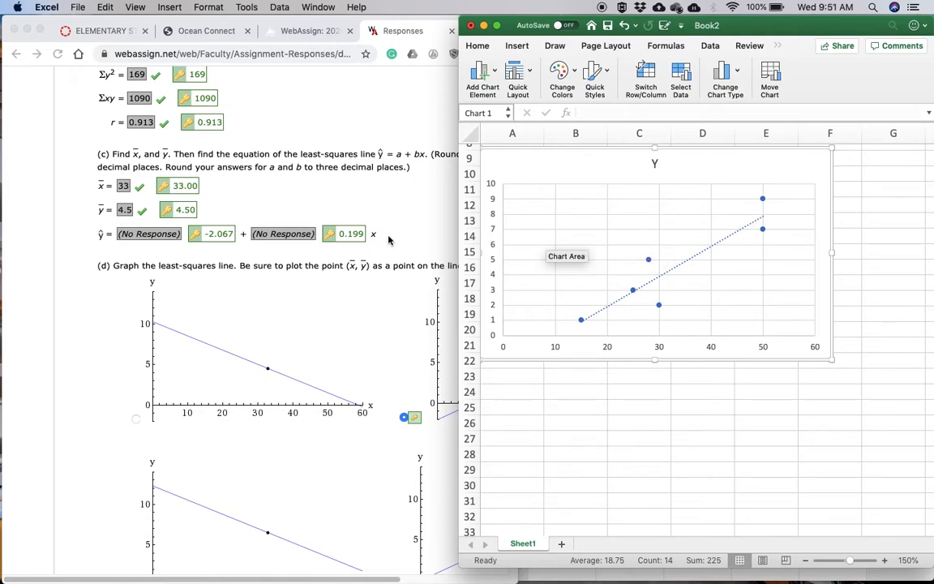
scroll(386, 240, down, 3)
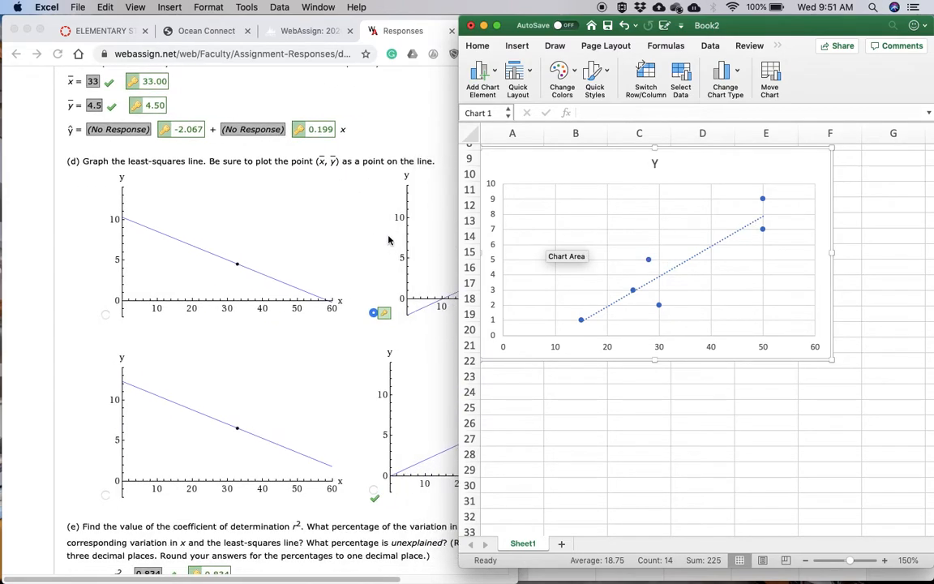
click(370, 100)
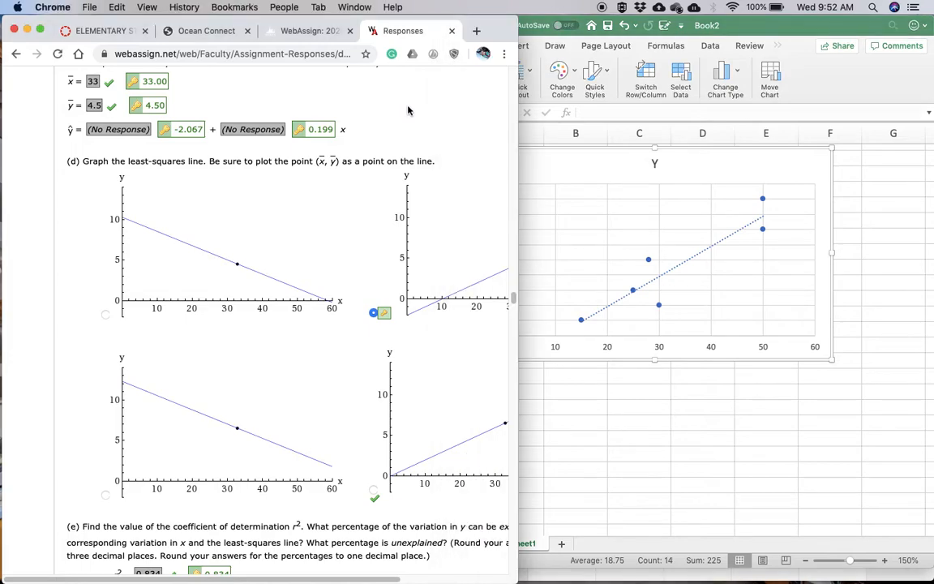
scroll(367, 177, right, 5)
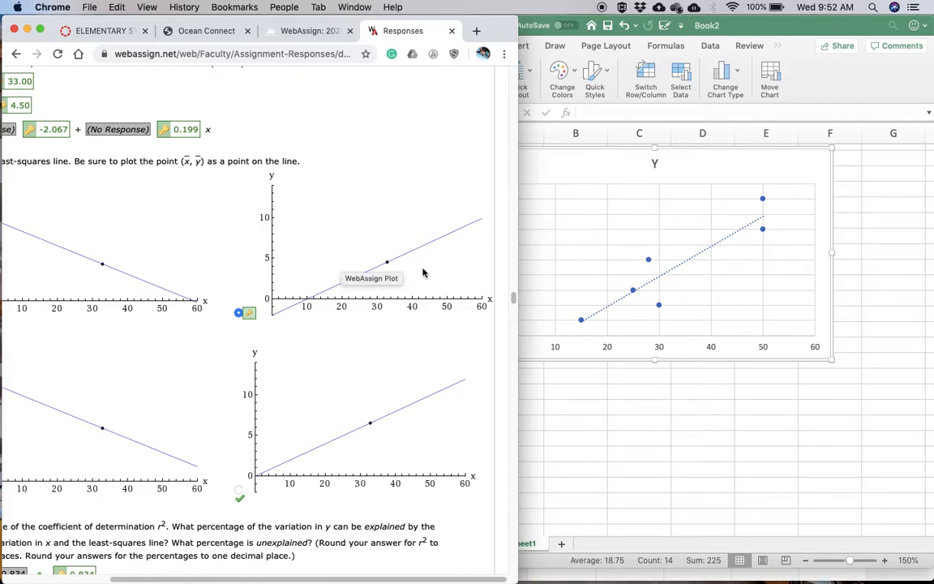
scroll(423, 272, left, 3)
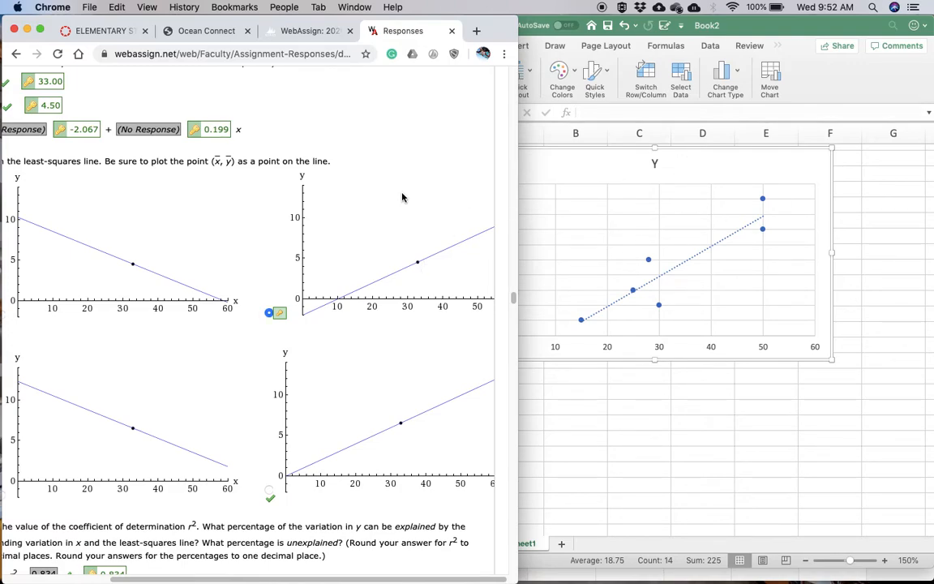
scroll(385, 148, left, 4)
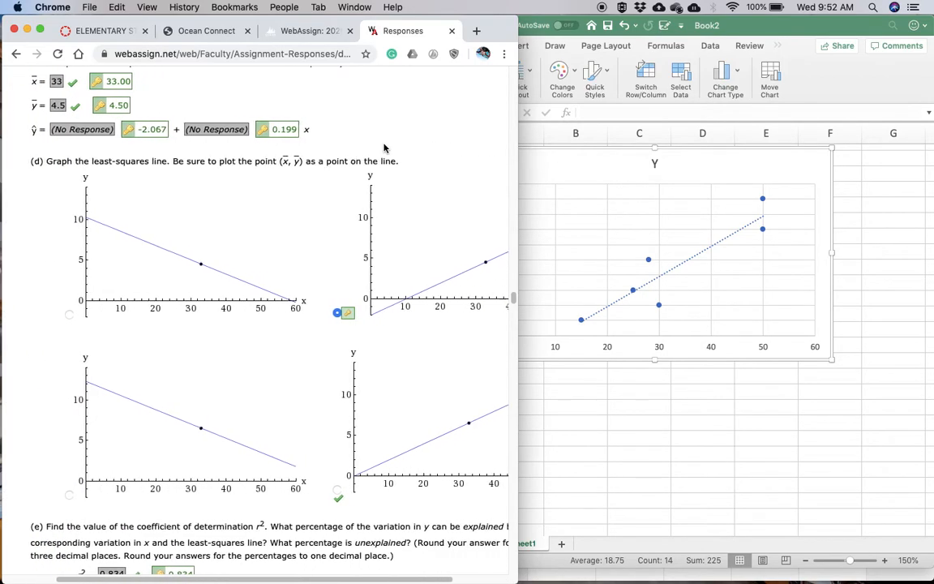
scroll(323, 152, up, 5)
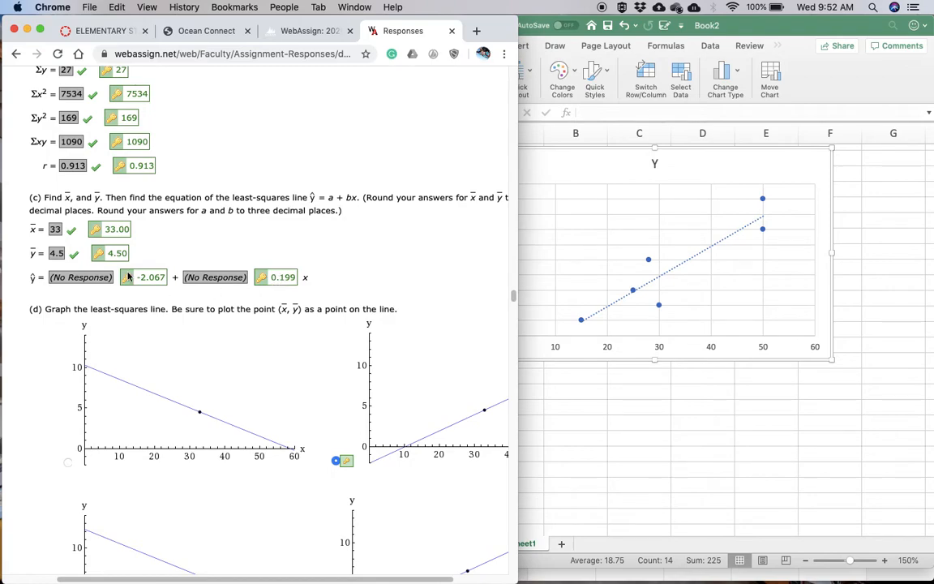
Display the trendline equation on the Excel chart and move its label above the upper-left corner of the plot area
click(682, 171)
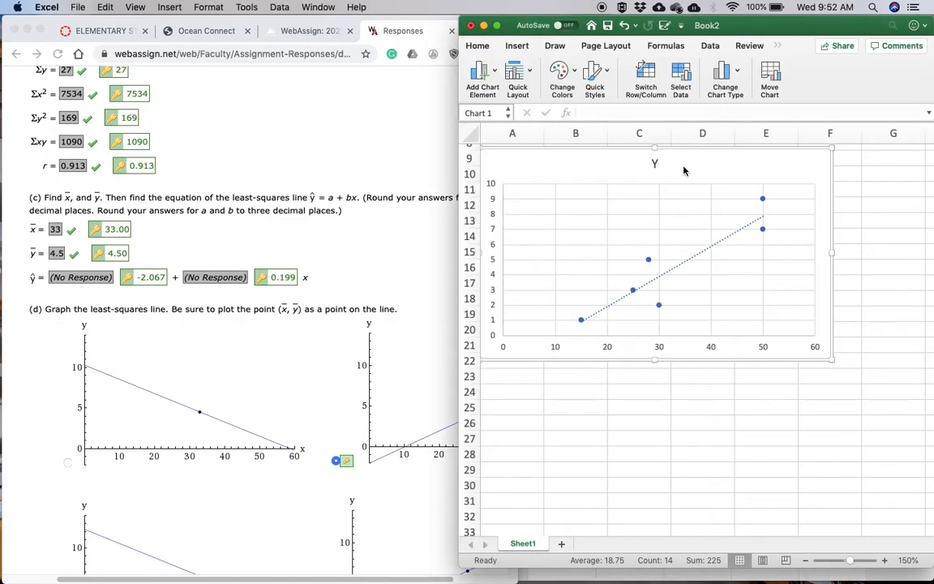
right_click(712, 247)
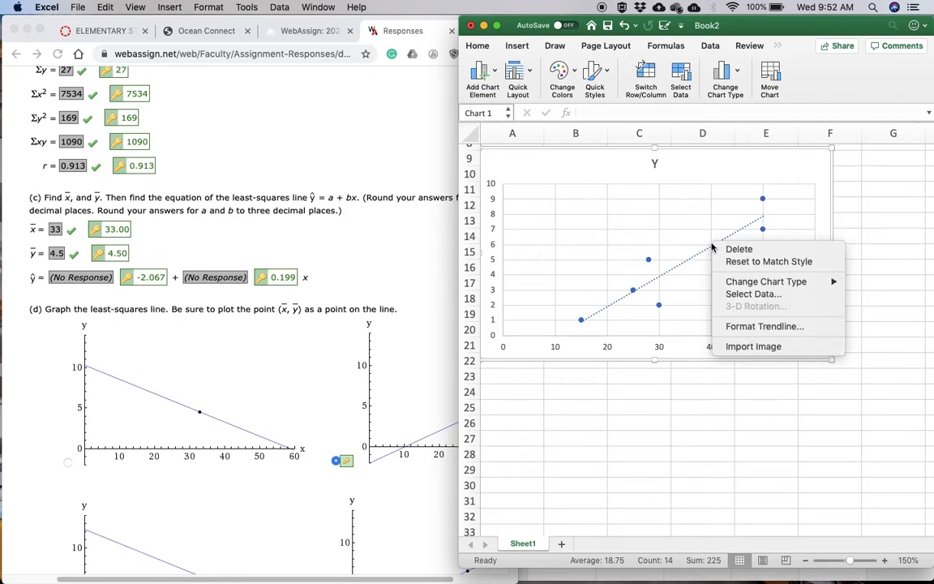
click(748, 329)
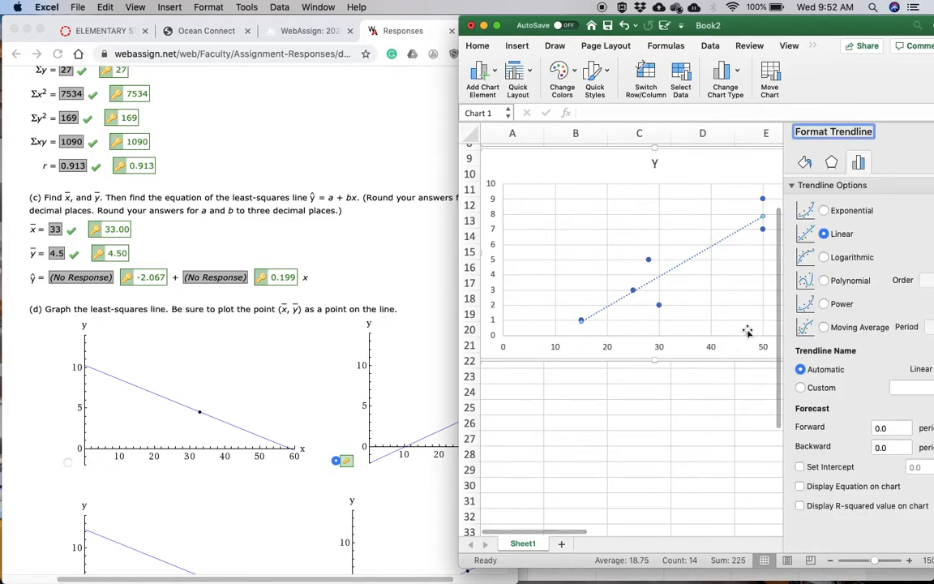
drag(898, 19, 873, 16)
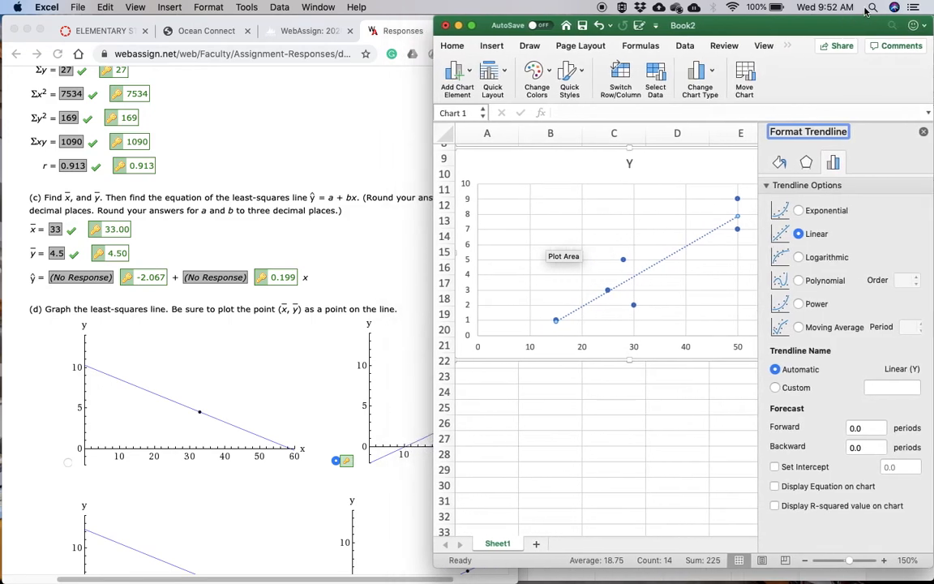
click(775, 486)
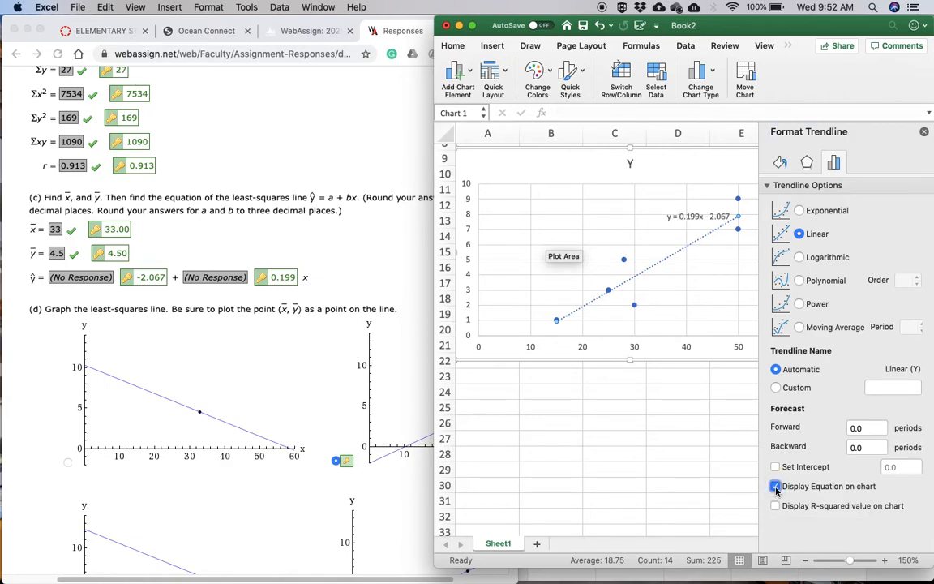
drag(696, 216, 506, 164)
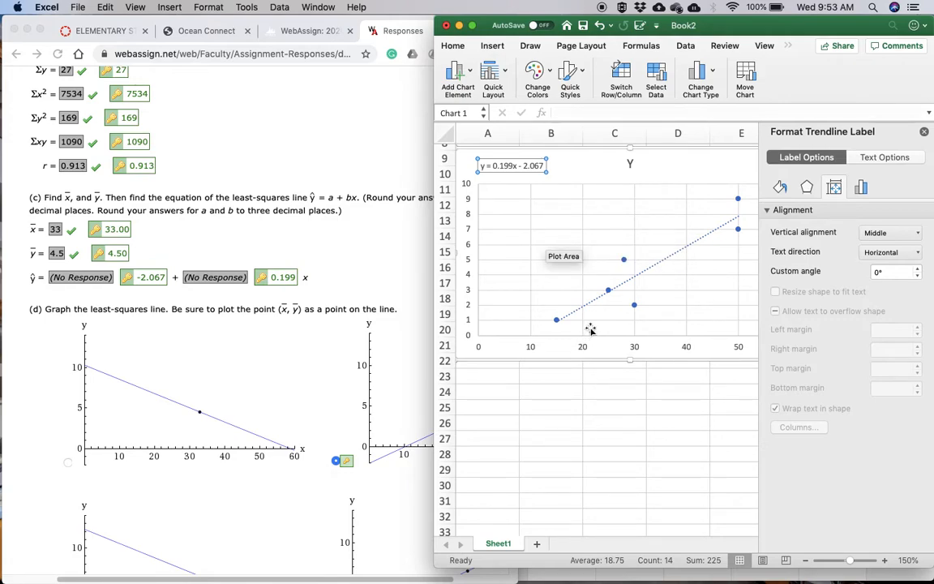
click(592, 166)
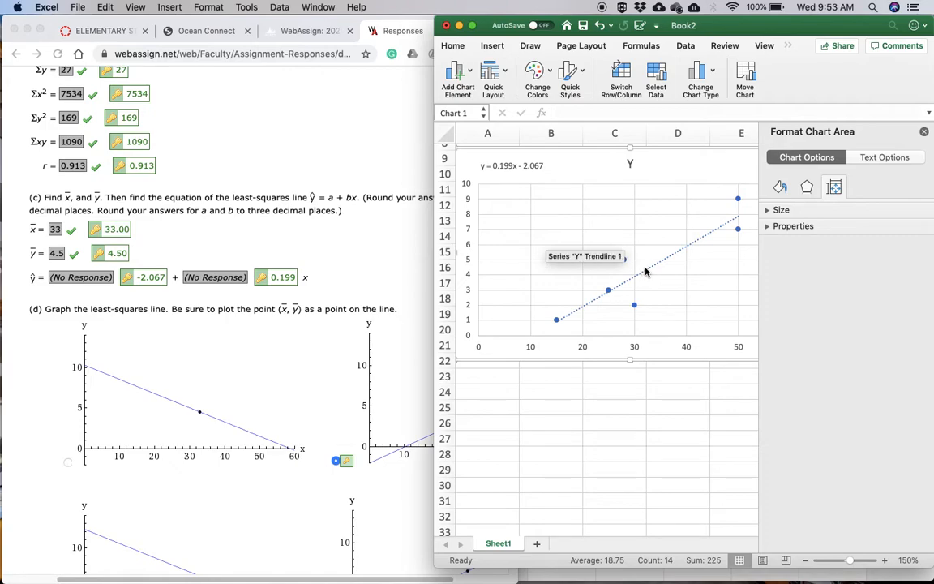
Display the trendline's R-squared value on the chart and shift the combined label slightly within the space above the plot
click(650, 271)
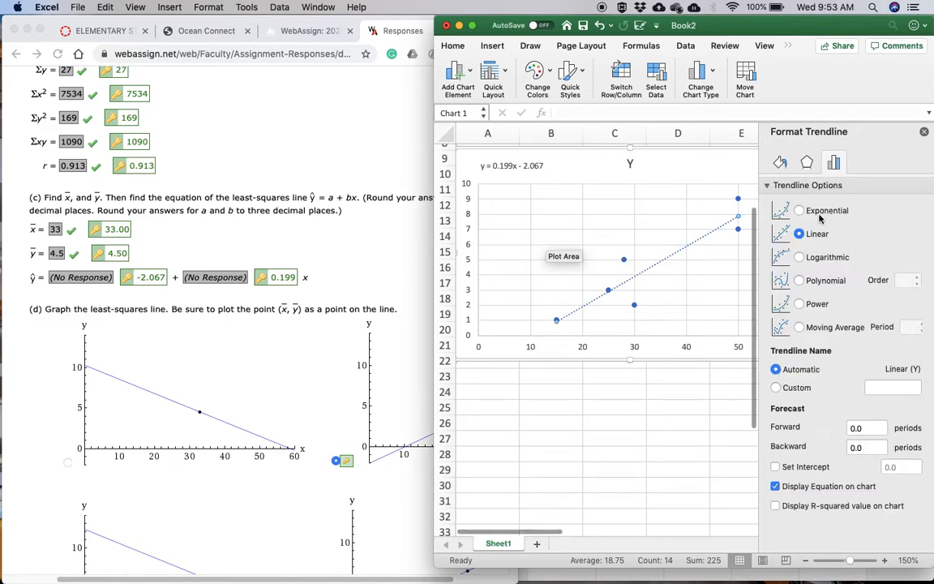
click(777, 507)
mouse_move(524, 172)
mouse_down()
mouse_move(567, 172)
mouse_move(513, 171)
mouse_up()
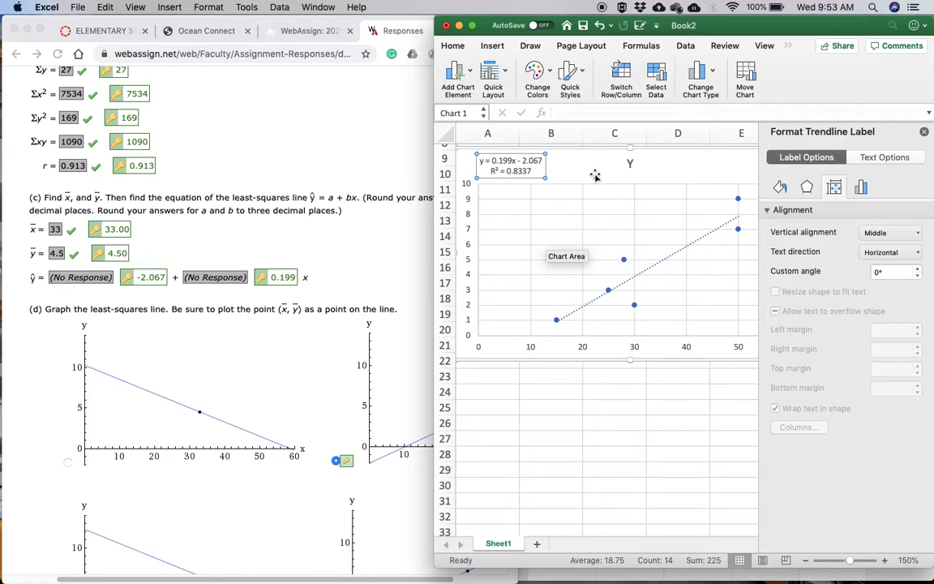
click(494, 408)
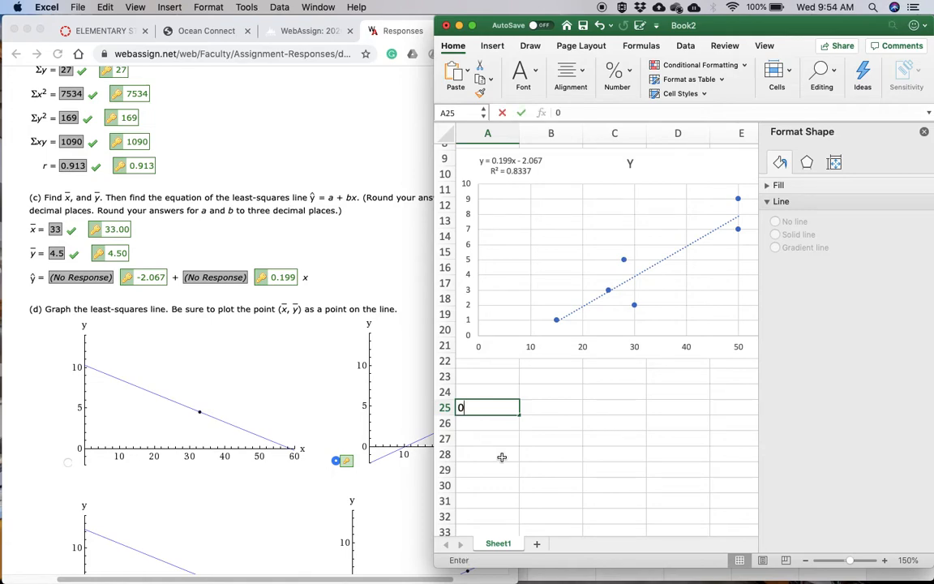
text(0.)
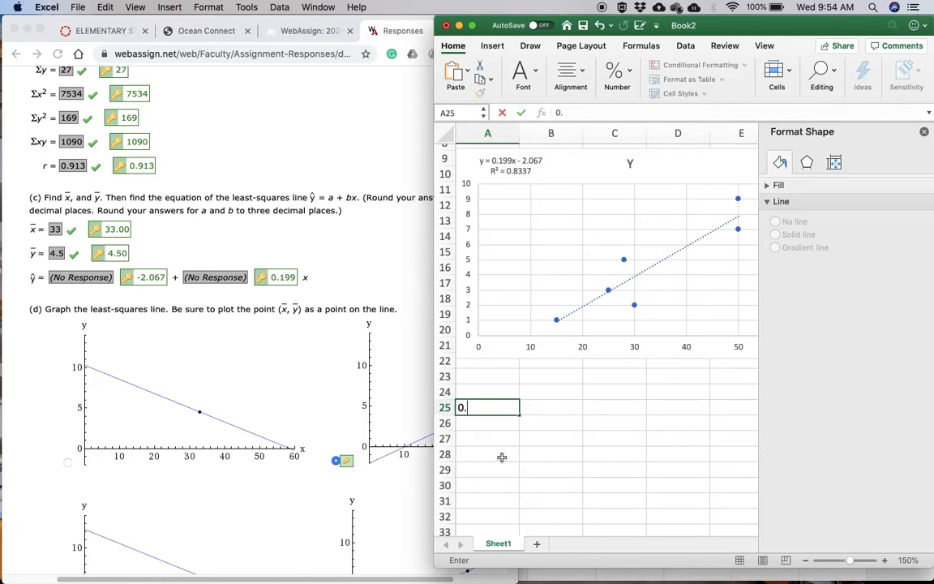
text(8337)
key(Return)
key(super+z)
Enter the label R-Squared in cell A25 and the value 0.8337 in cell B25
text(R-Squared)
key(Tab)
text(0.)
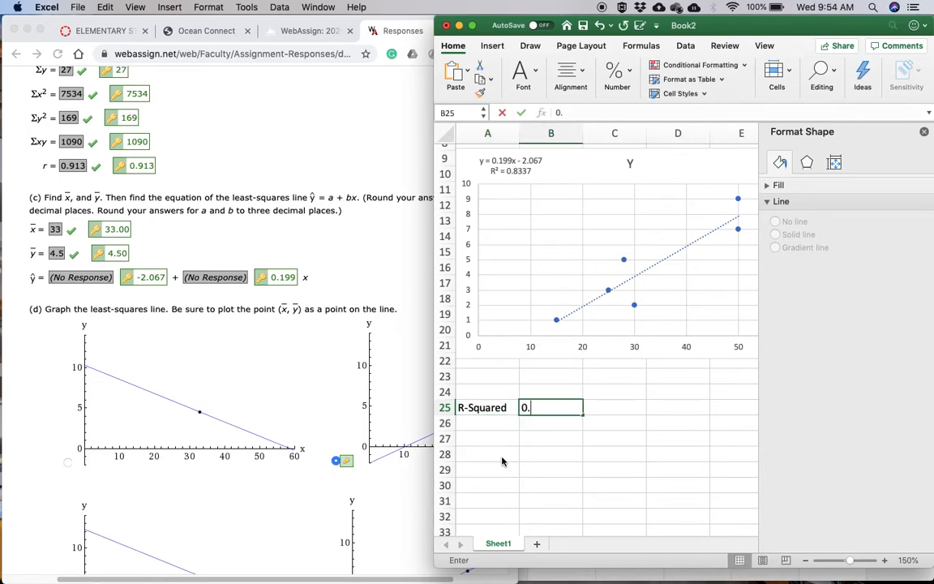
text(8337)
key(Return)
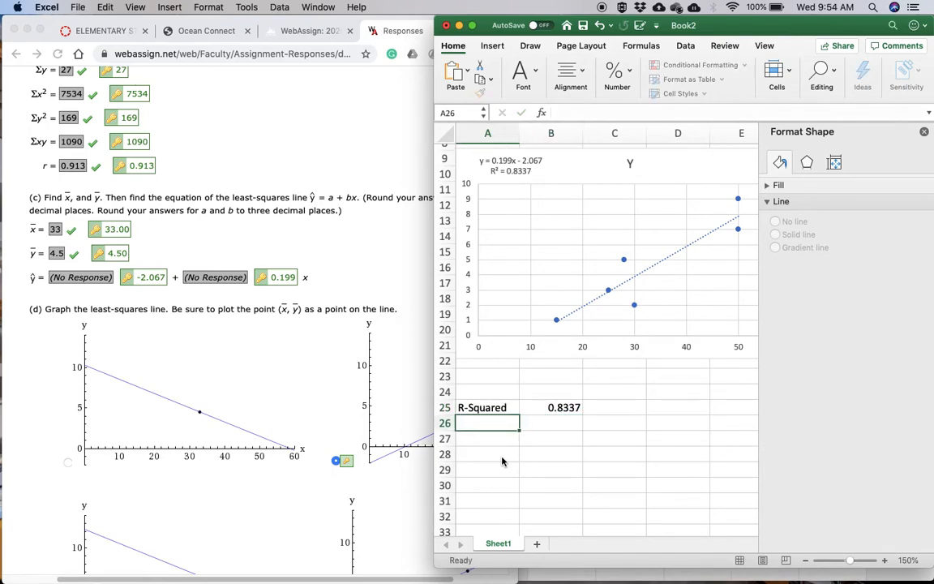
Enter the label R Value in cell A26 and begin a formula in cell B26
text(R Value)
key(Tab)
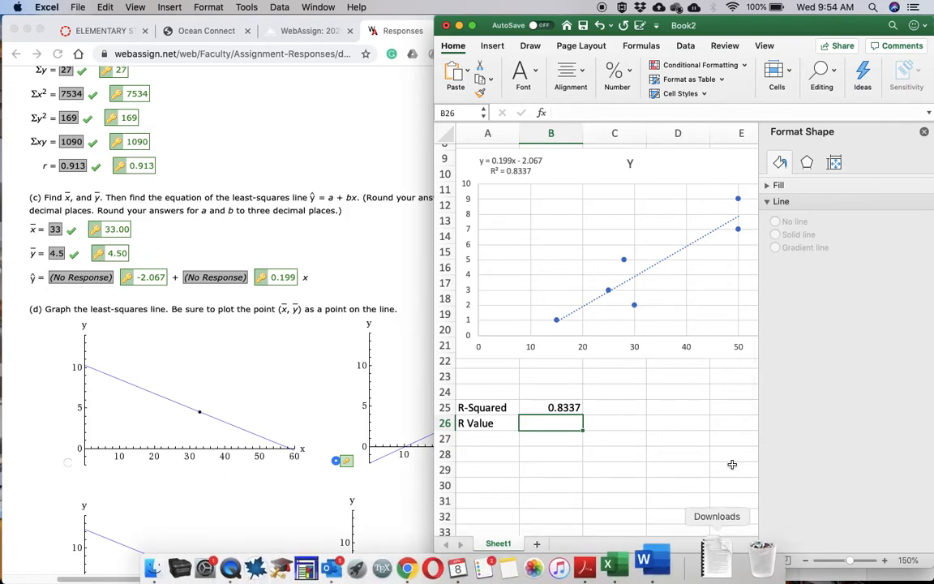
text(=)
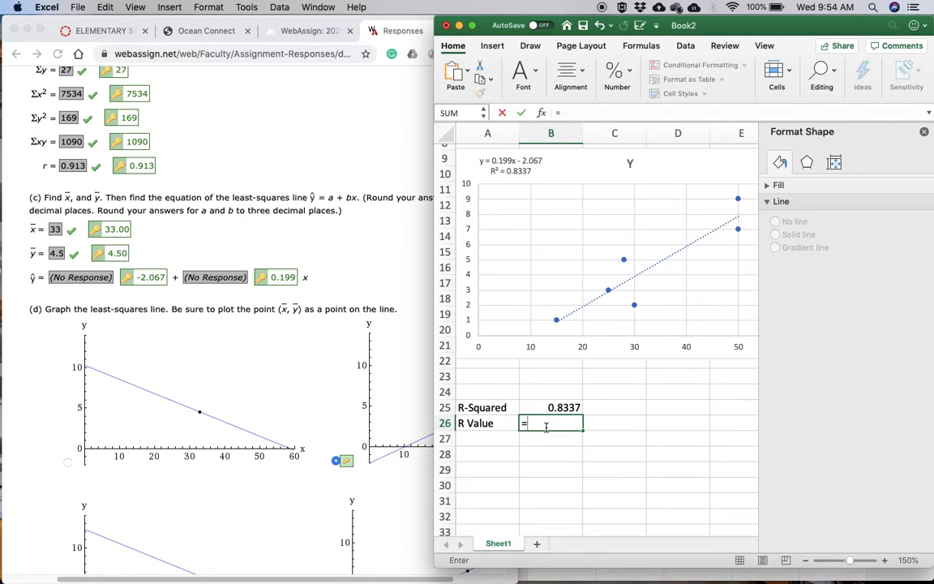
click(483, 114)
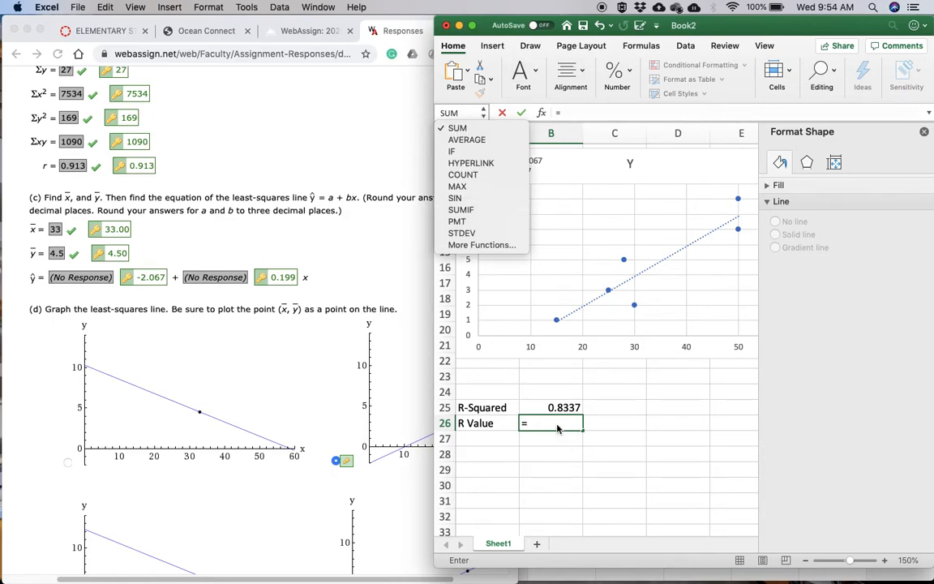
click(458, 128)
click(582, 423)
key(BackSpace)
key(BackSpace)
key(BackSpace)
key(BackSpace)
key(BackSpace)
key(BackSpace)
key(BackSpace)
key(BackSpace)
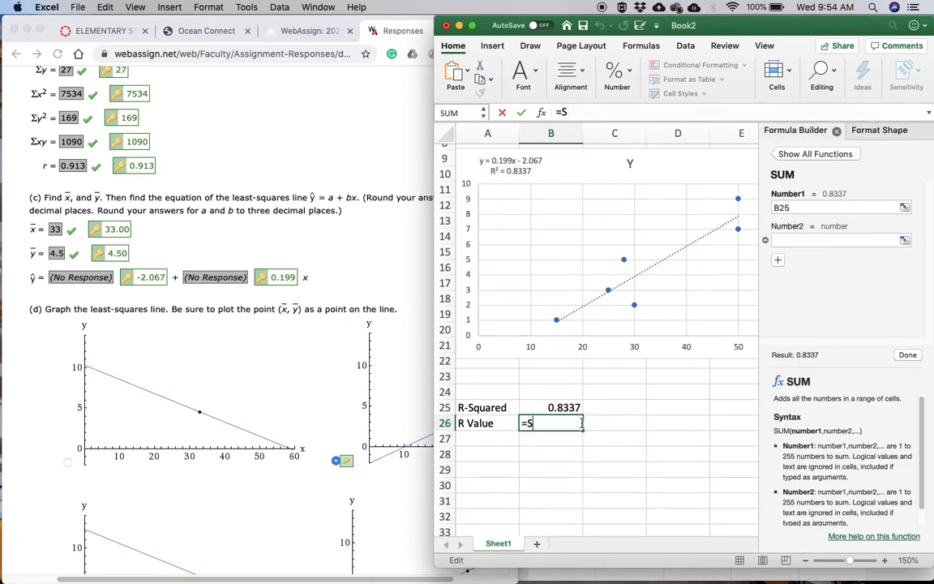
text(sqrt)
key(BackSpace)
key(BackSpace)
key(BackSpace)
key(BackSpace)
Complete the formula in B26 as =SQRT(B25) to compute the correlation coefficient from R-squared
text(SQRT()
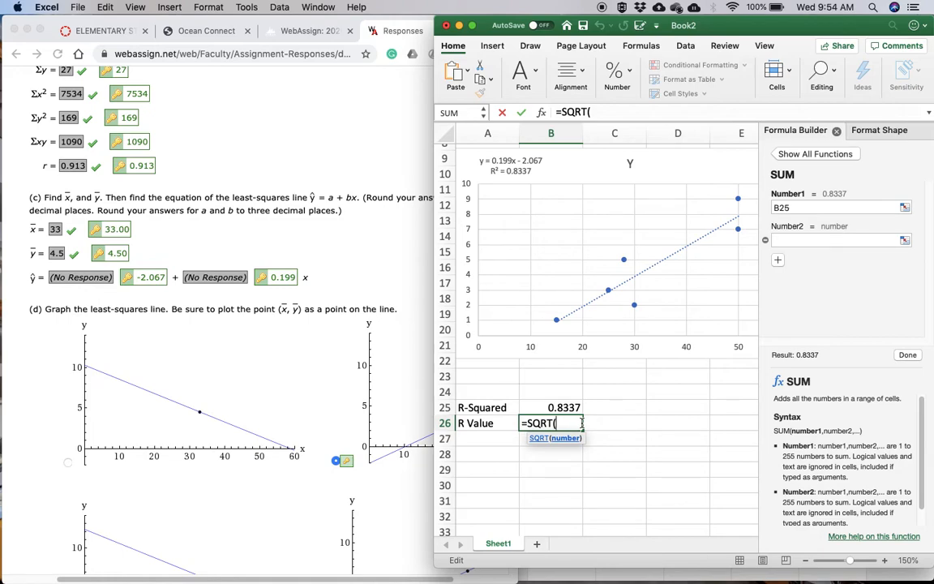
click(565, 409)
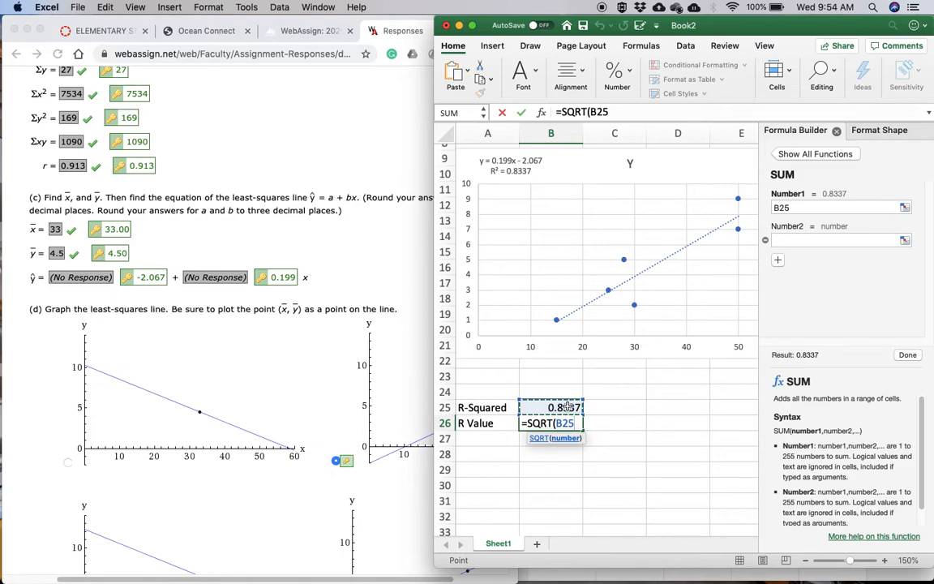
text())
key(Return)
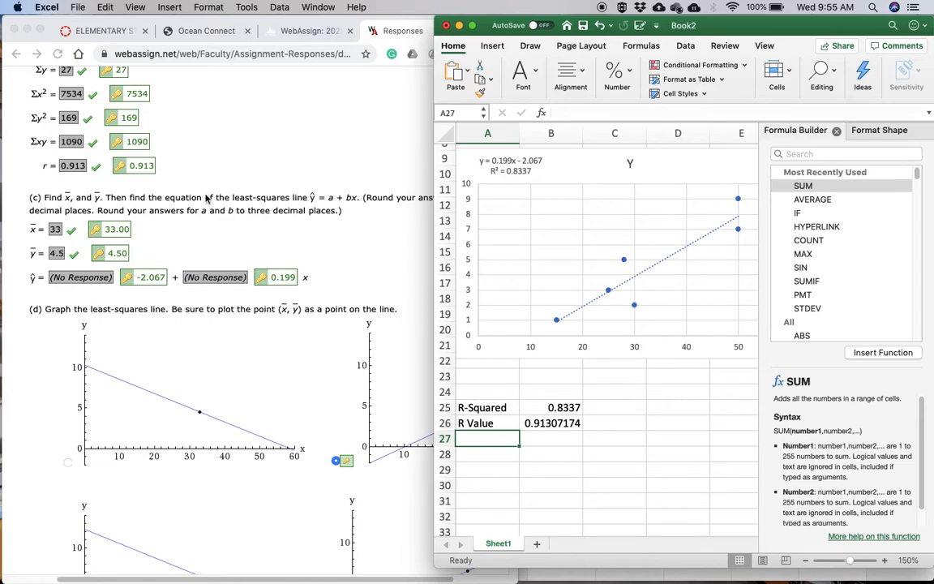
Review parts (d) through (f) of the WebAssign question, covering the least-squares graph, the explained and unexplained percentages, and the job prediction
scroll(188, 180, down, 3)
scroll(206, 198, down, 4)
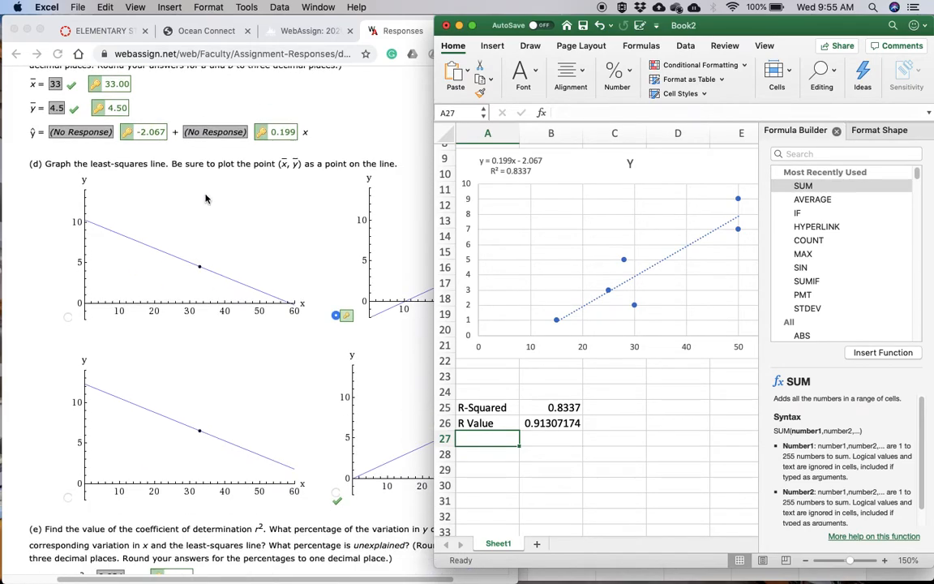
scroll(206, 199, down, 3)
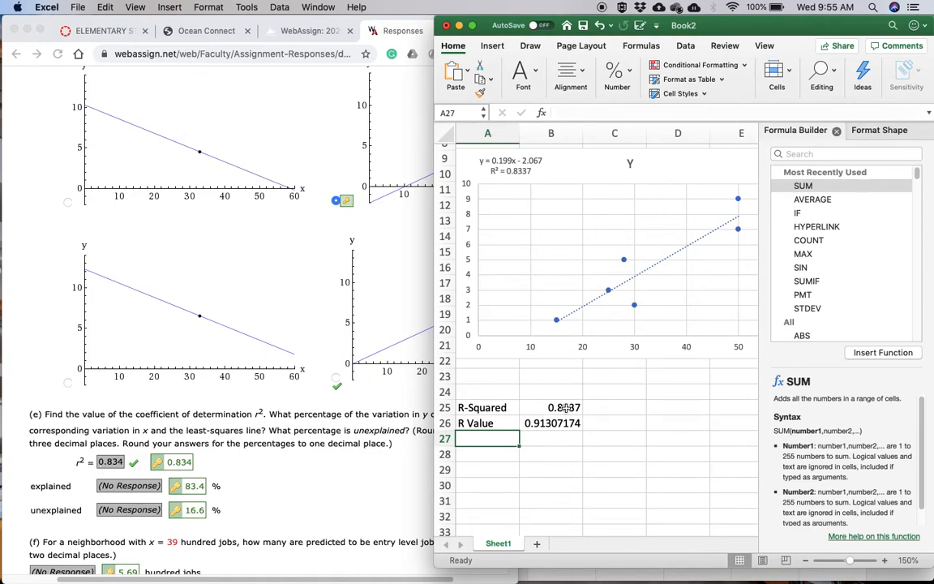
scroll(388, 388, down, 4)
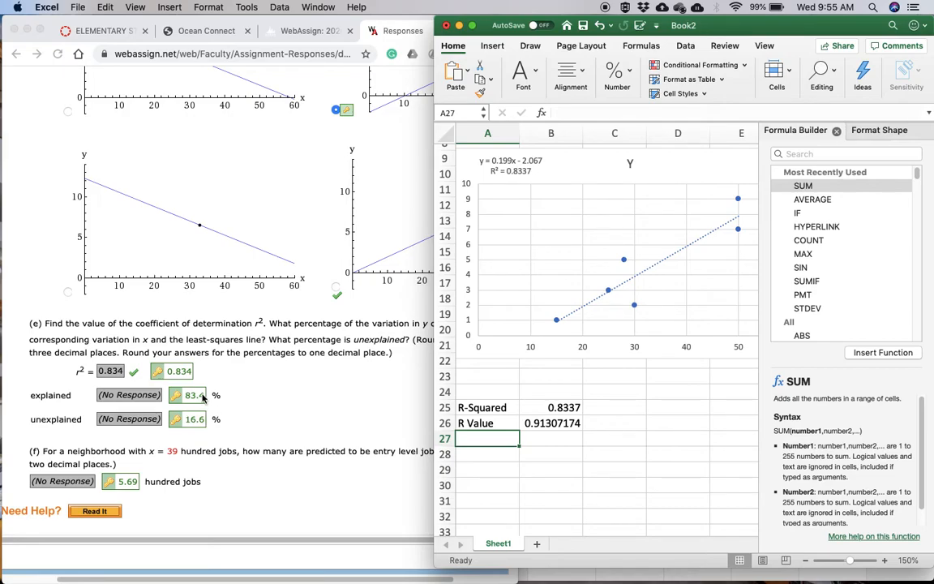
scroll(219, 405, down, 2)
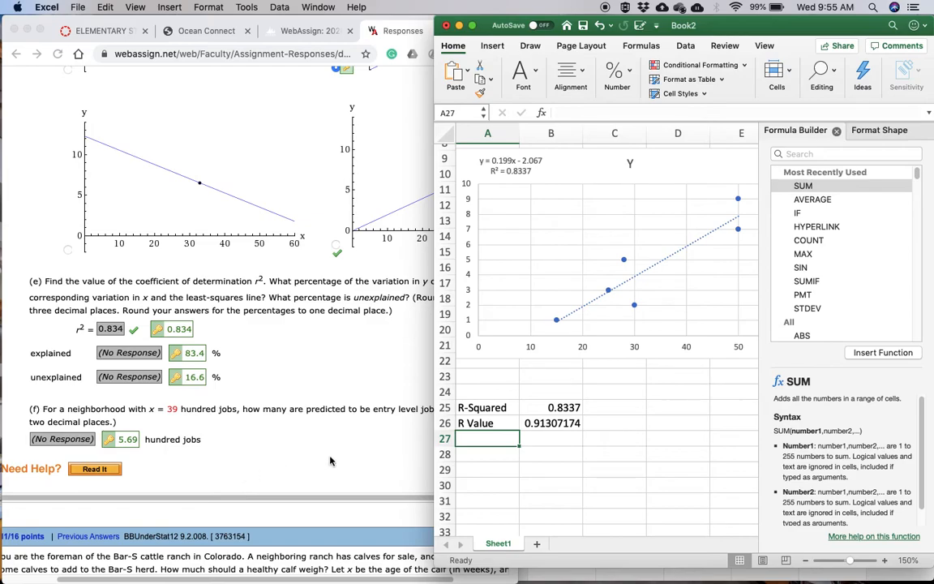
click(331, 460)
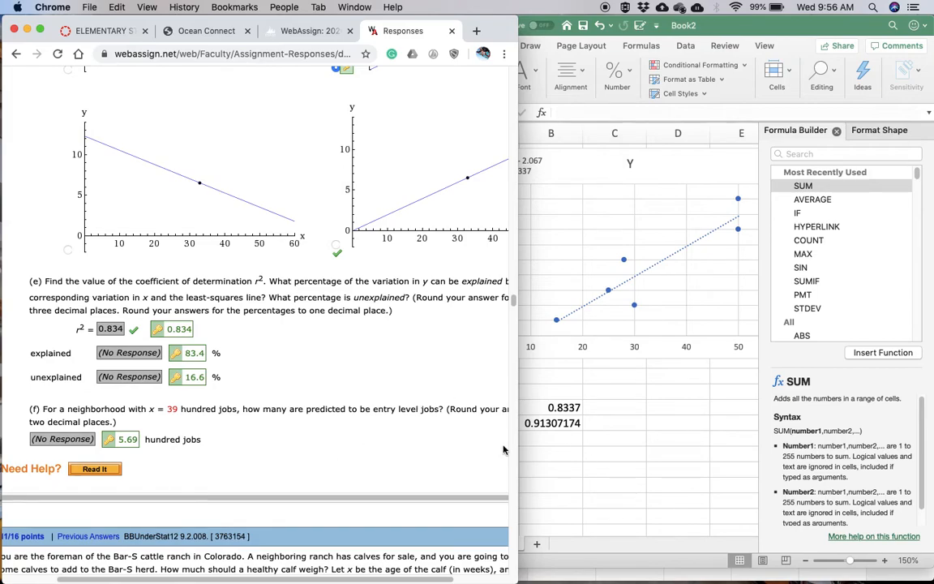
In Excel cell A28, compute the predicted entry-level jobs for x = 39 with the formula =0.199*(39)-2.067, accepting the suggested multiplication-sign correction
click(565, 499)
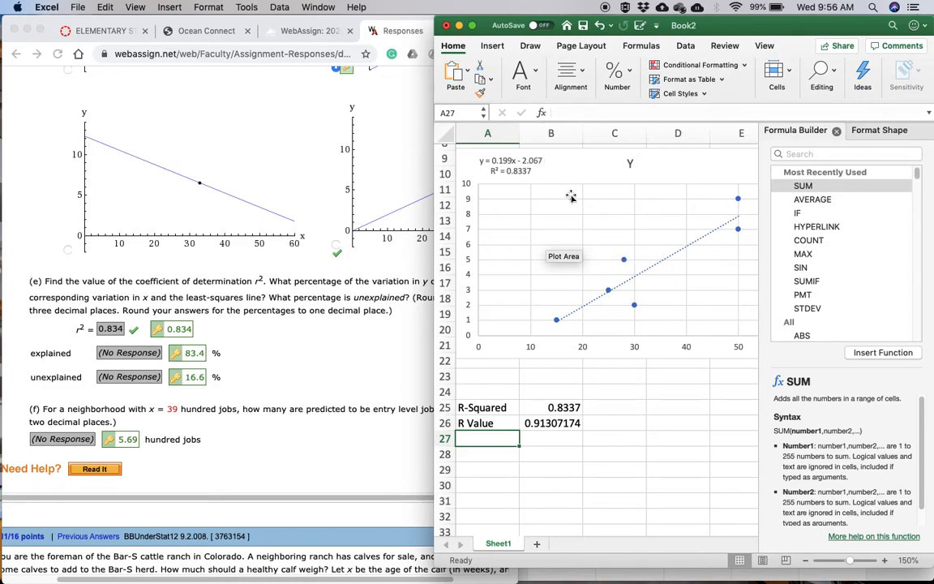
key(Return)
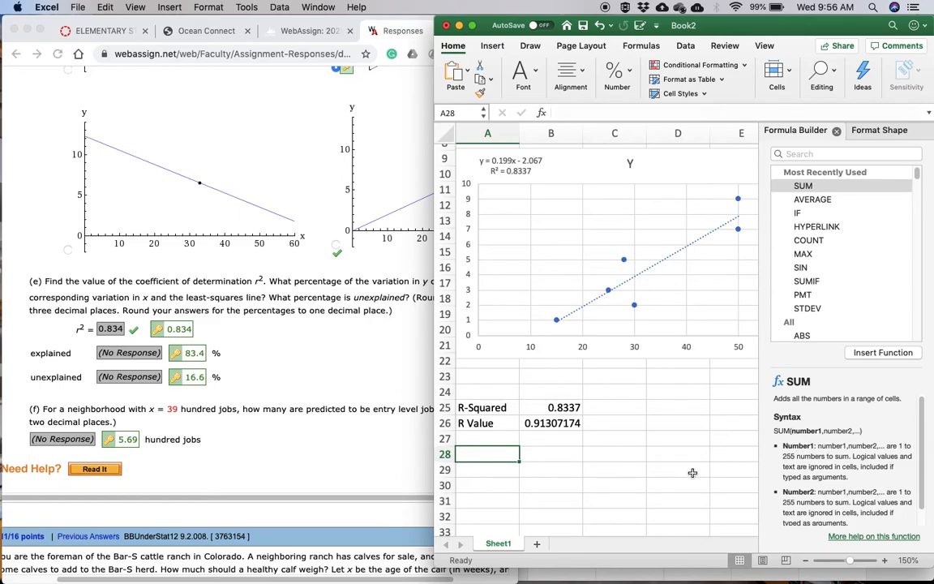
text(0.199()
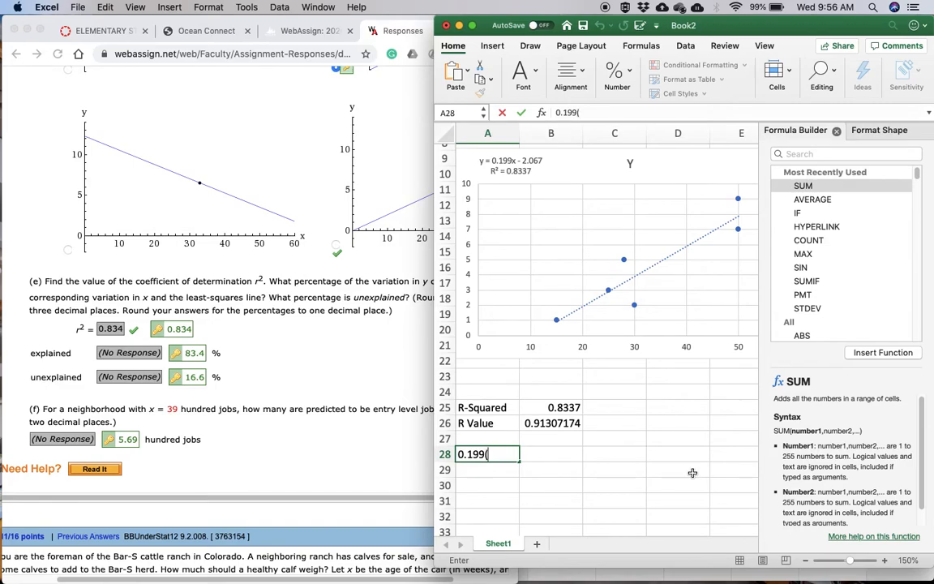
text(39)-2.067)
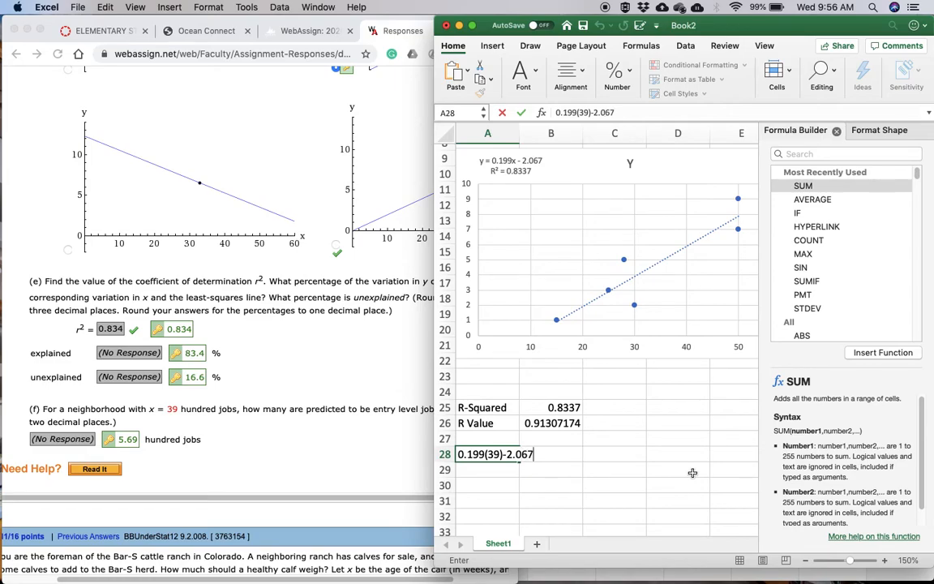
click(556, 113)
text(=)
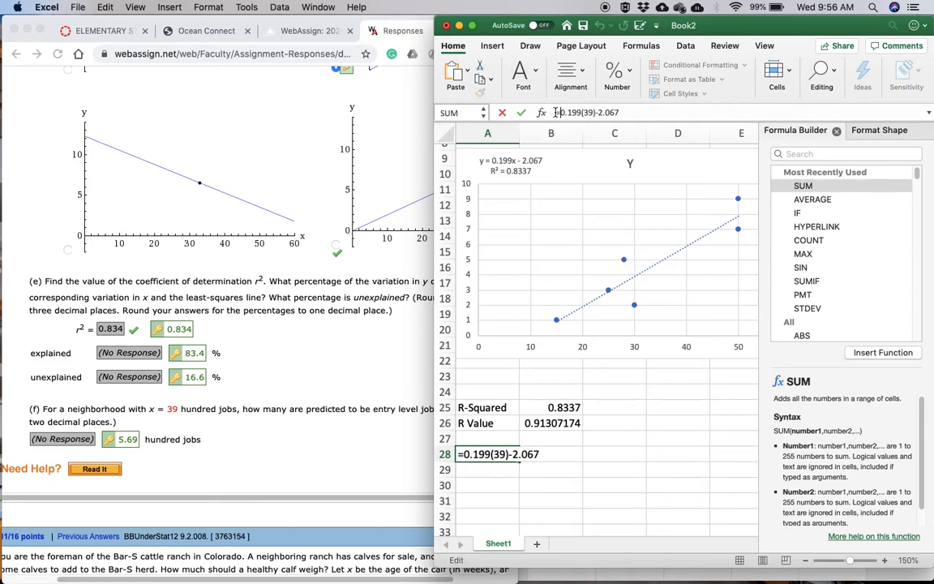
key(Return)
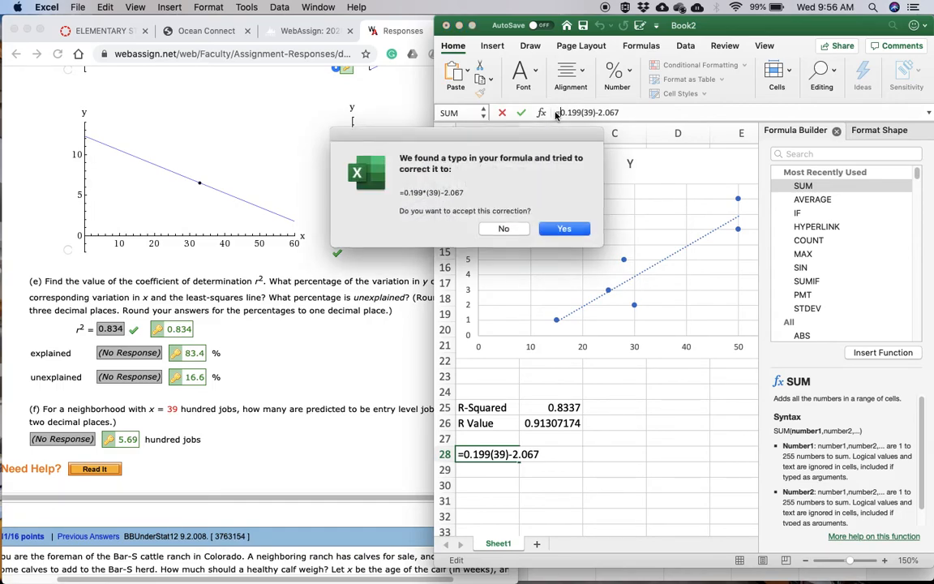
click(564, 230)
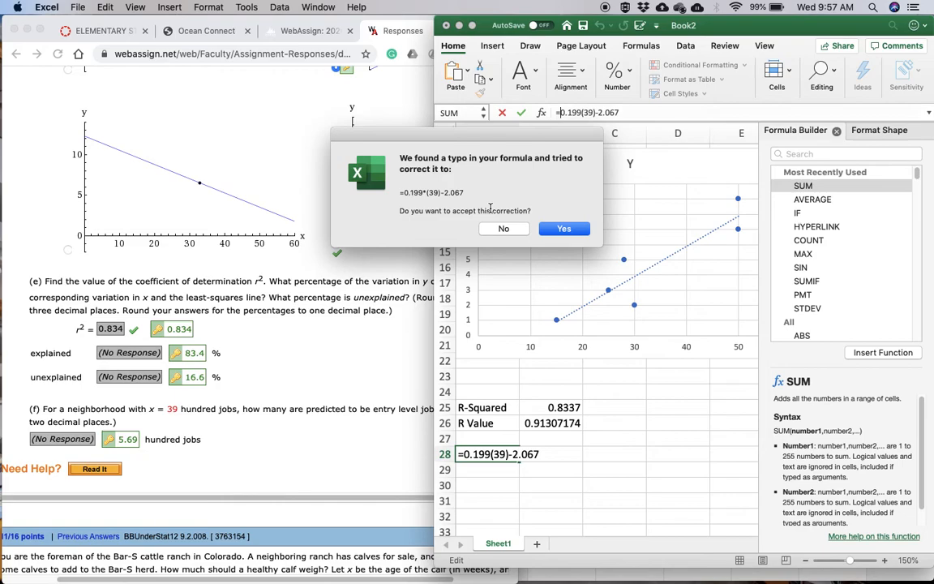
click(561, 229)
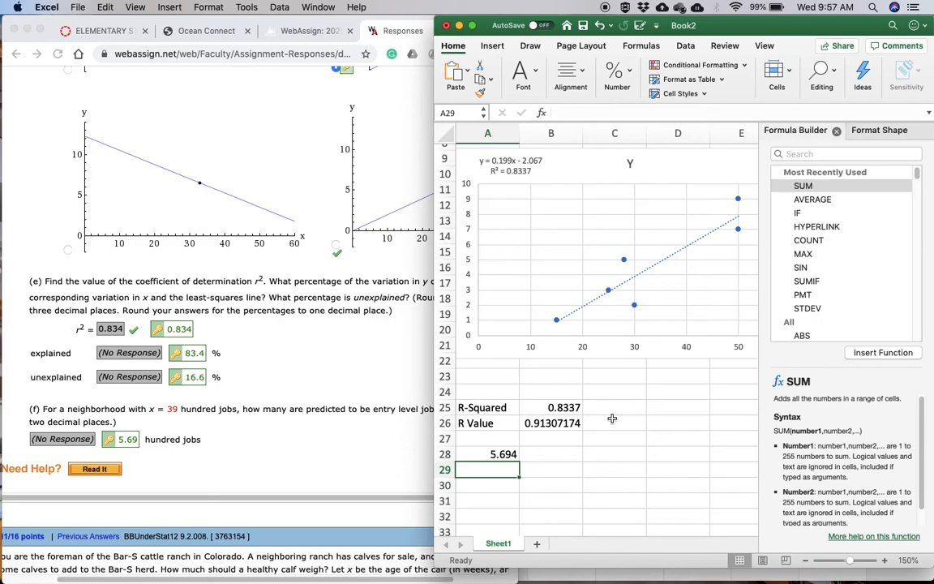
Close the Formula Builder and Format Shape panes and review the X and Y data together with the full scatter chart
click(836, 131)
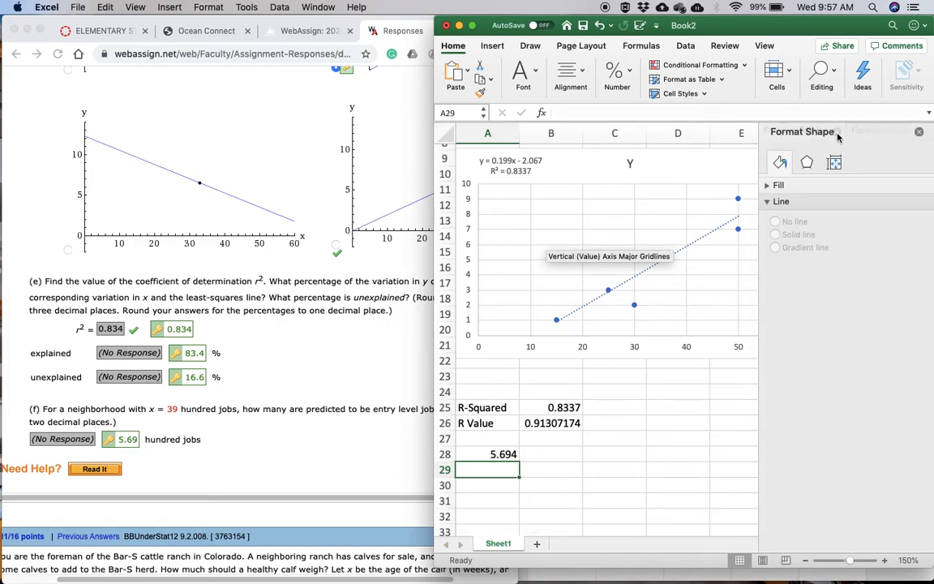
click(924, 131)
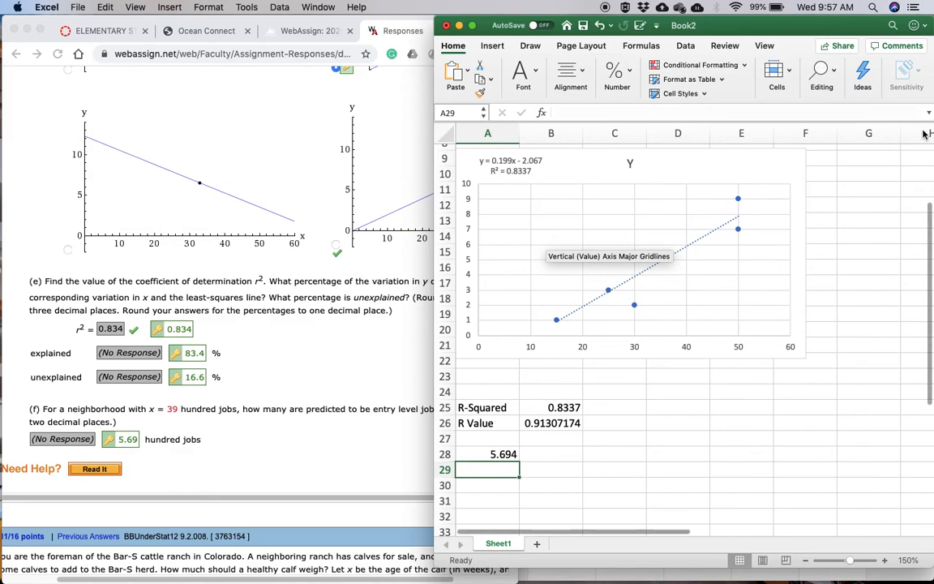
scroll(855, 297, up, 3)
scroll(855, 297, up, 1)
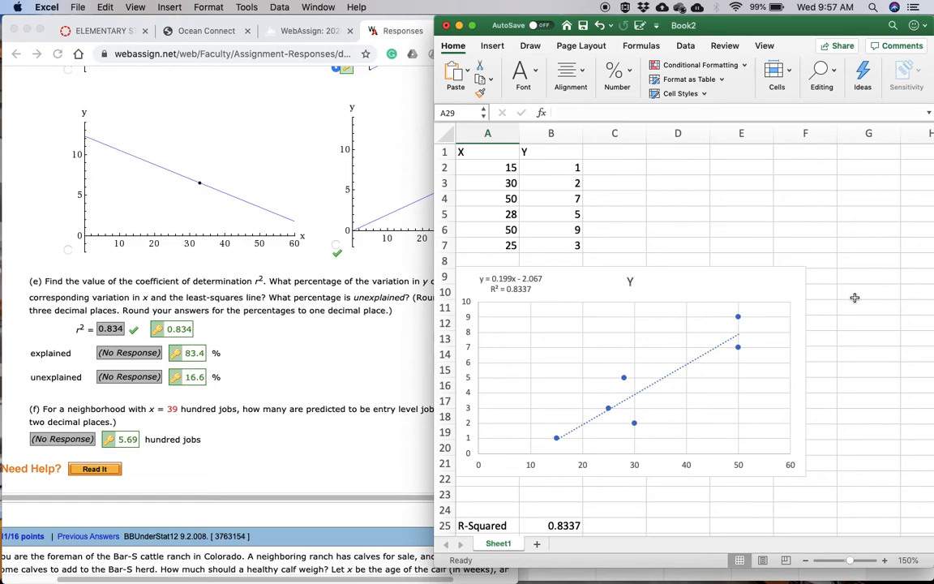
scroll(855, 298, down, 2)
scroll(855, 297, up, 1)
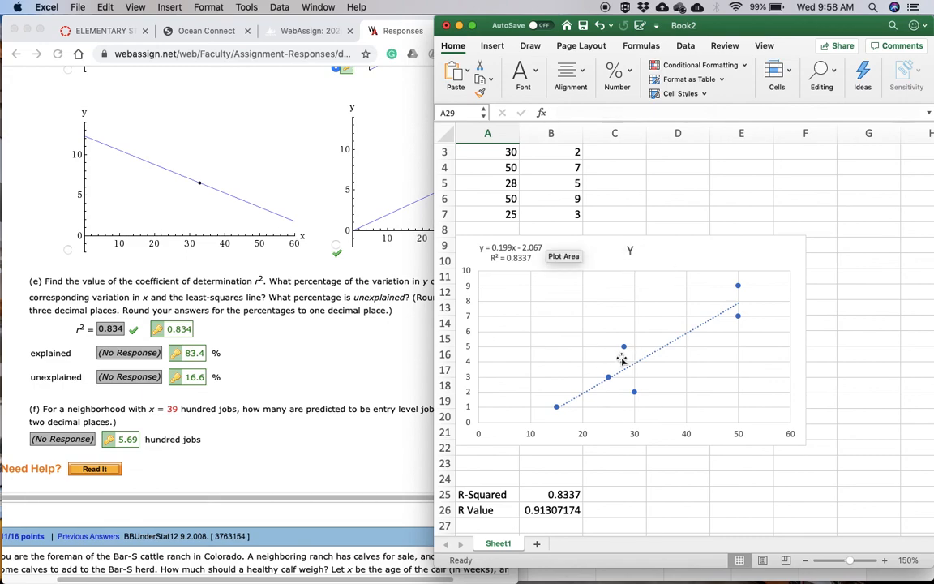
scroll(621, 358, up, 2)
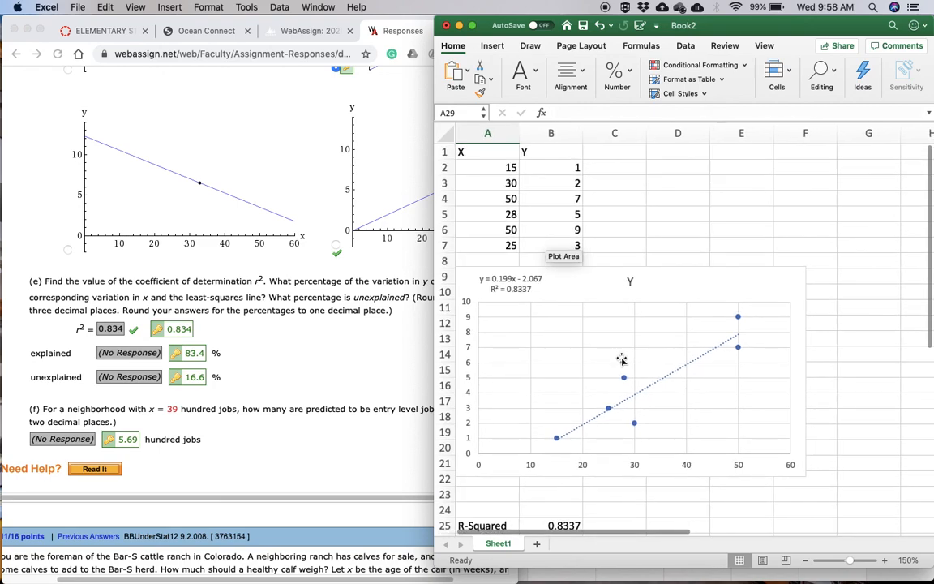